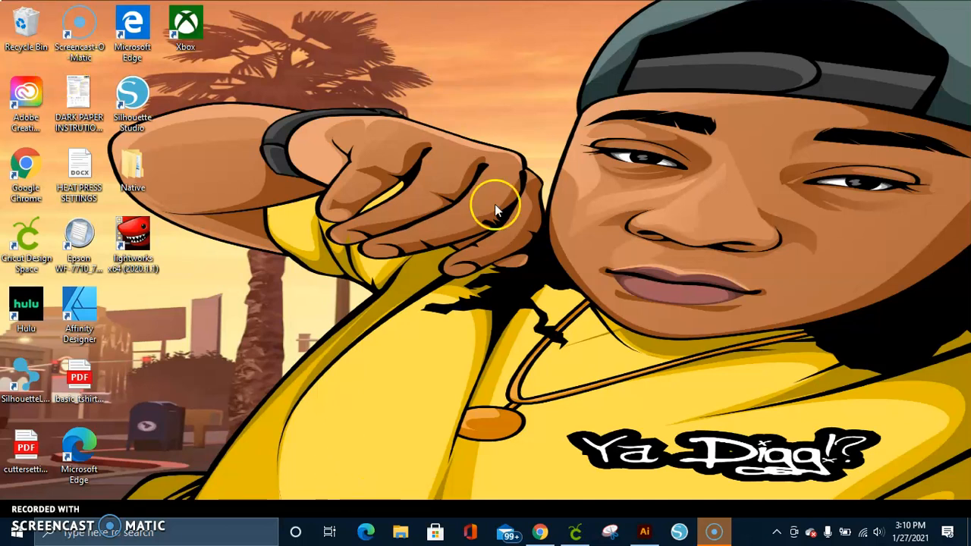
Step: Switch to Chrome and look over the DaFont home page, including its font categories and recently added fonts
click(637, 535)
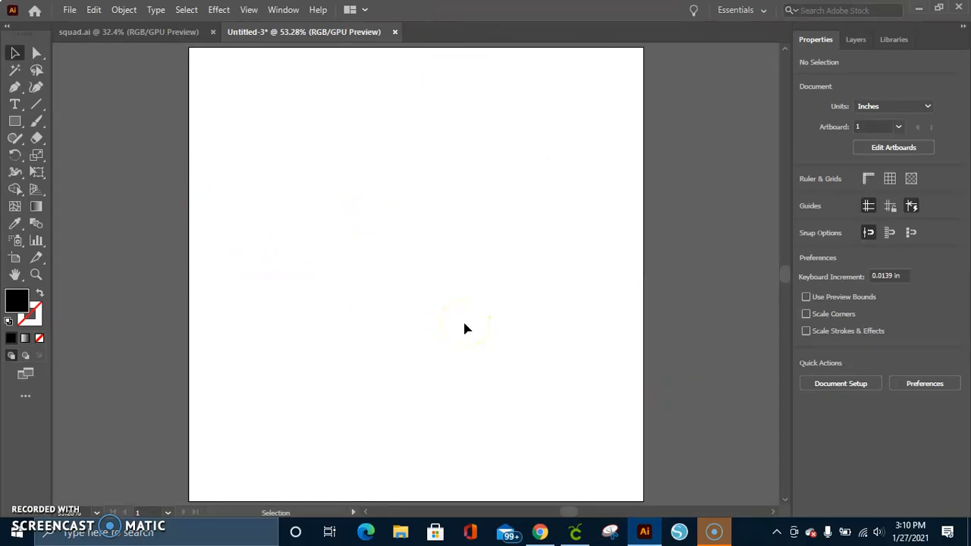
click(541, 530)
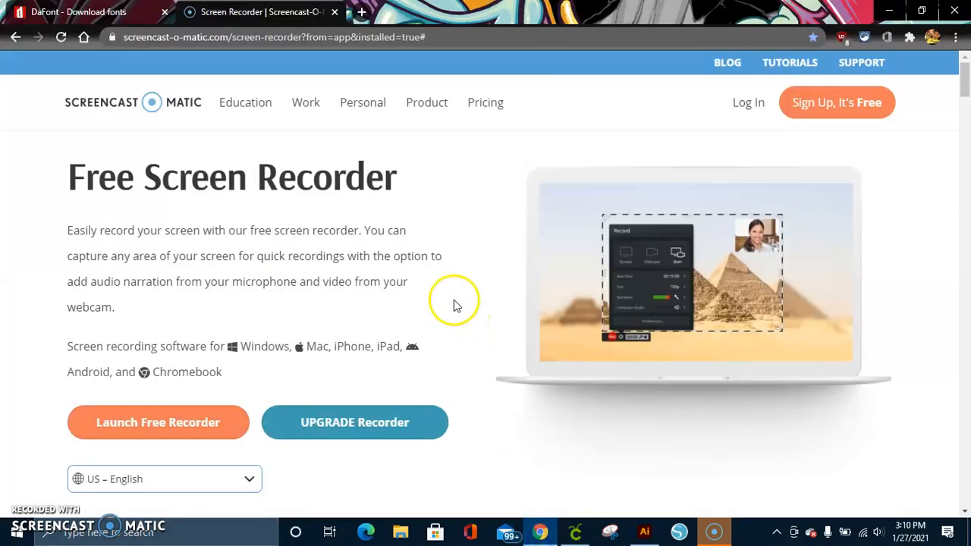
click(117, 12)
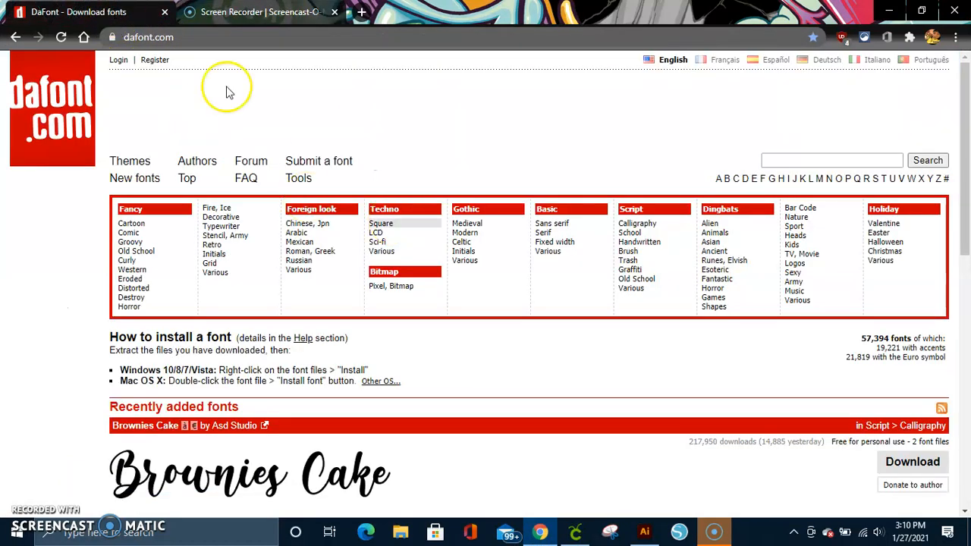
scroll(386, 286, down, 4)
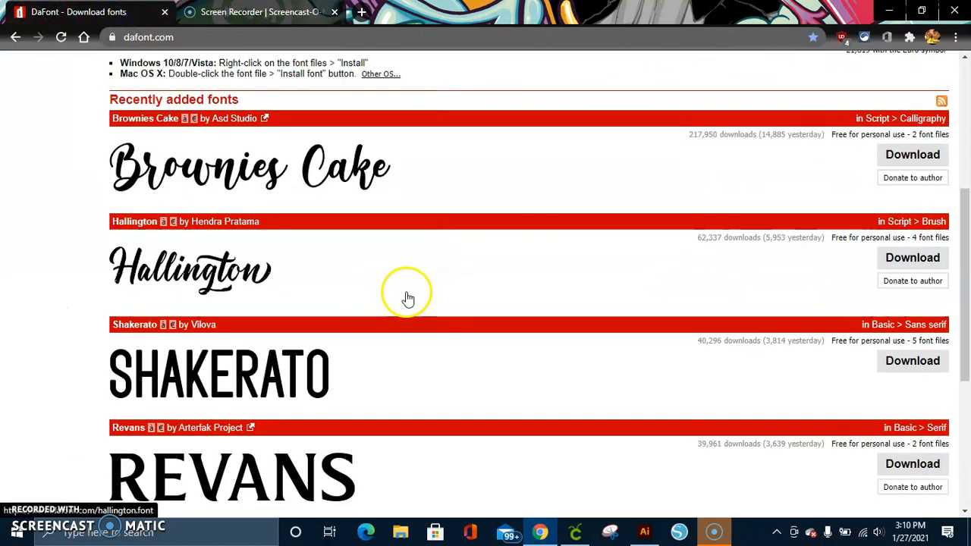
scroll(405, 293, up, 4)
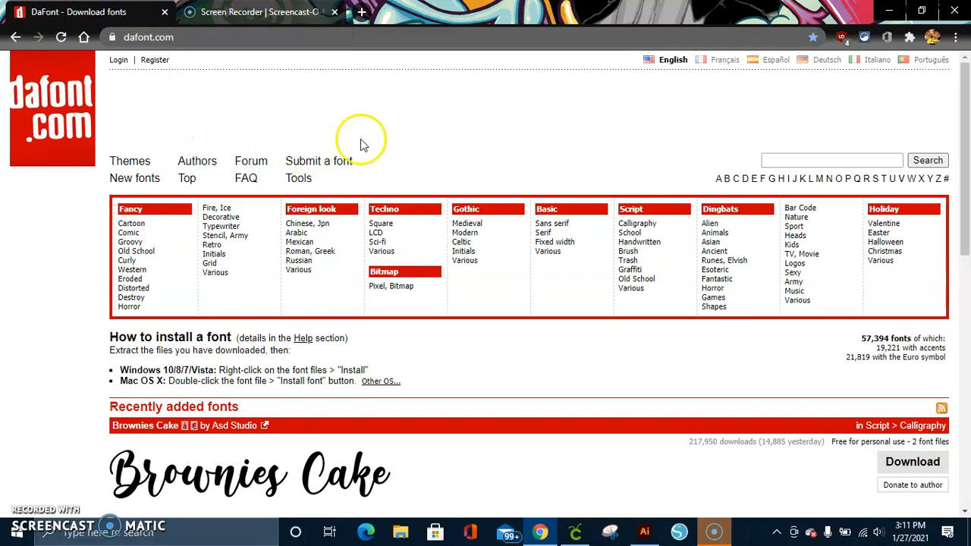
Step: Switch back to Illustrator and add the text "#SQUAD" in the Brickletter font near the artboard's upper-left corner
click(644, 533)
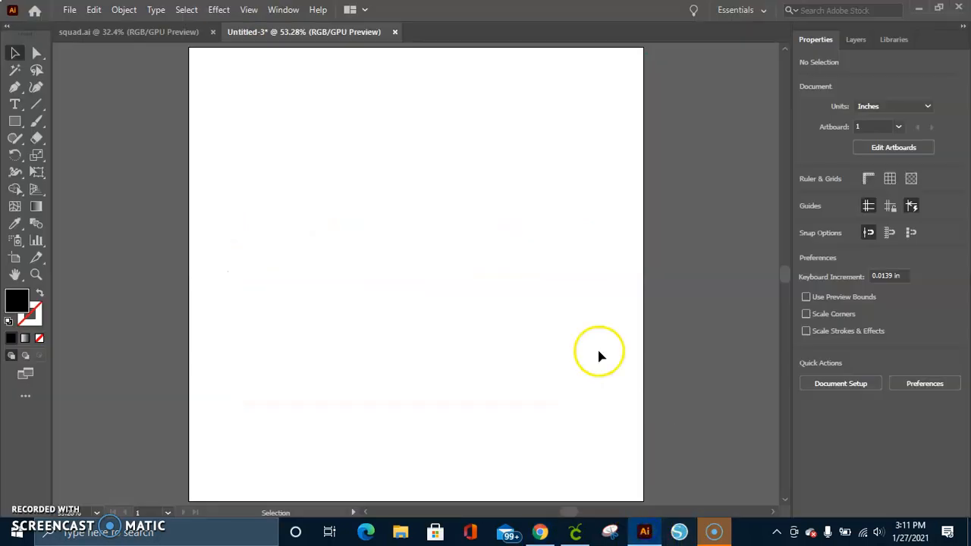
click(14, 104)
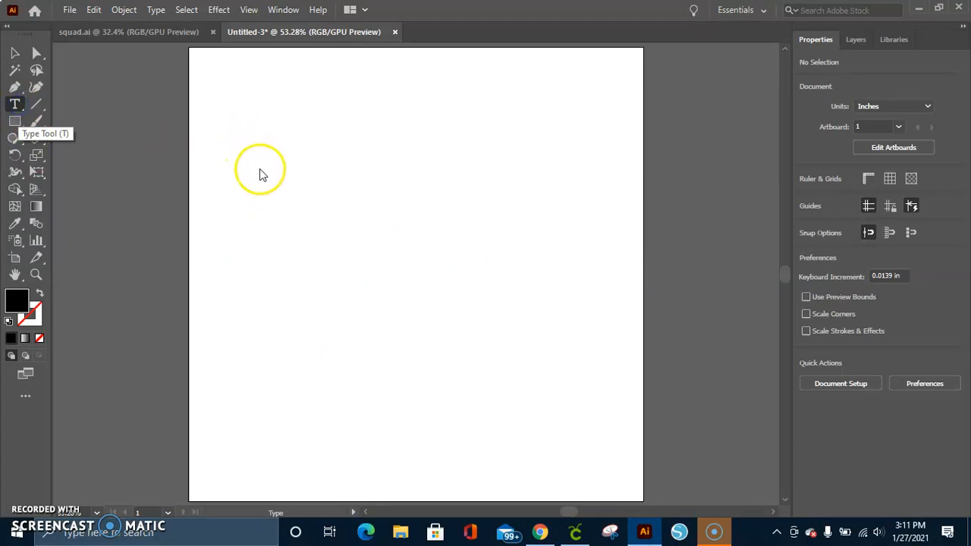
click(14, 103)
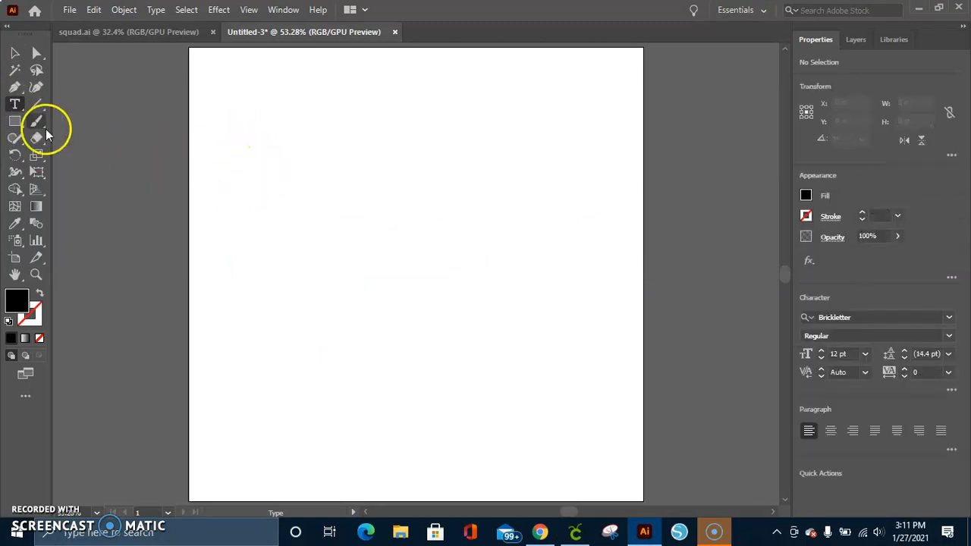
click(251, 130)
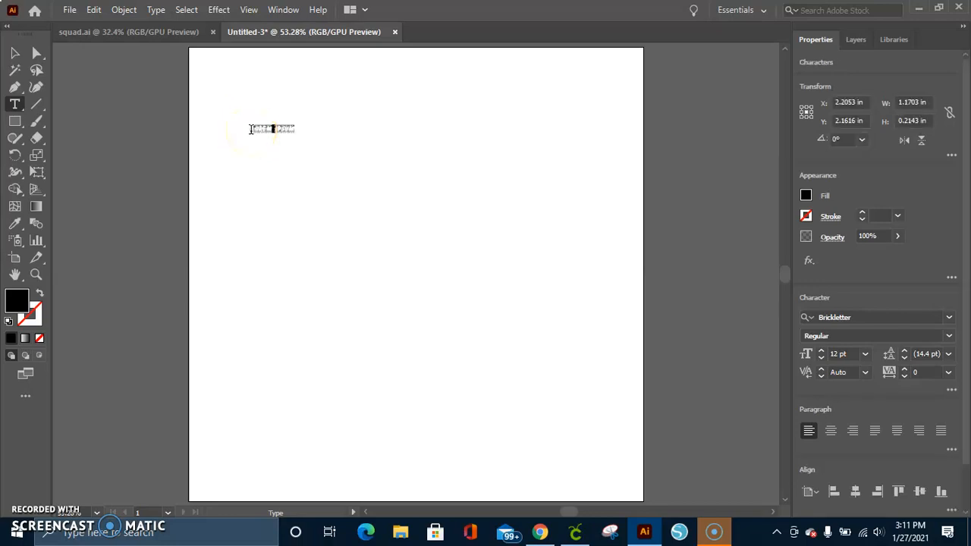
text(MAR)
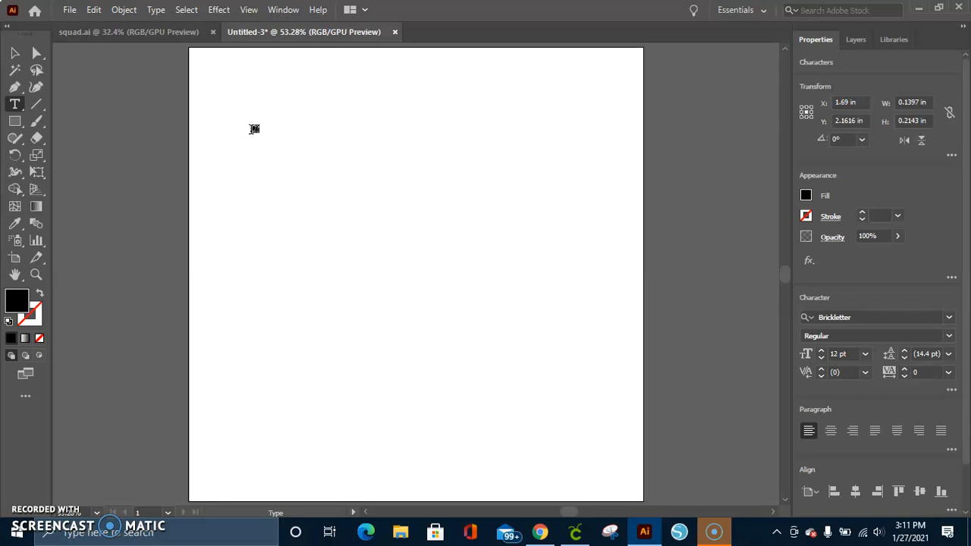
text(HDAY)
click(14, 52)
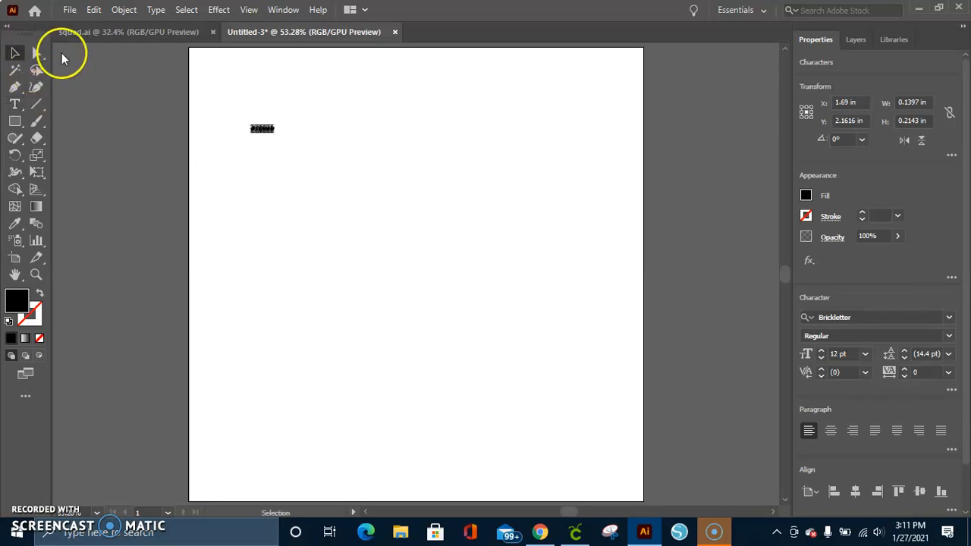
Step: Enlarge the #SQUAD text to about 9.1 in wide and move it up toward the artboard's upper edge
drag(275, 135, 596, 253)
click(489, 166)
drag(490, 166, 489, 130)
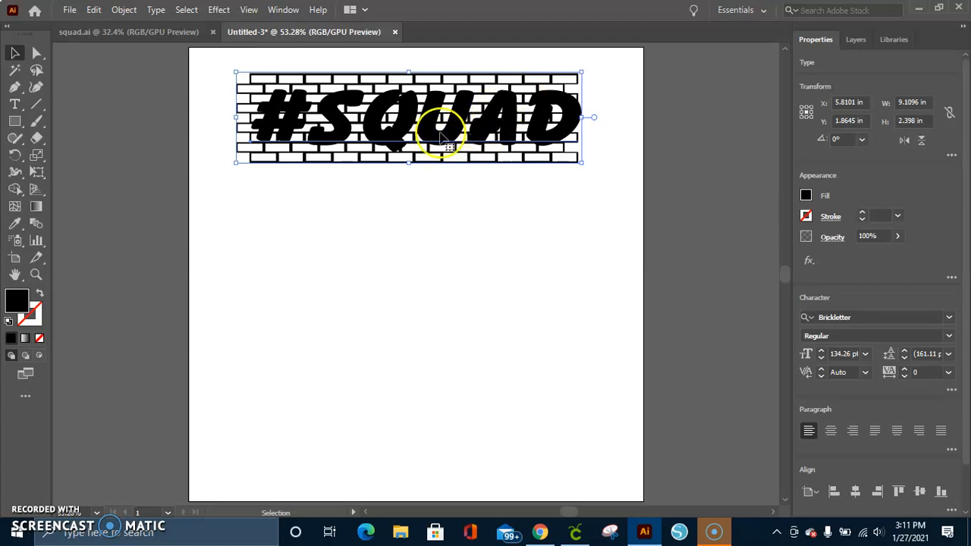
Step: Constrain the proportions of the #SQUAD text and set its width to 11 in
click(948, 113)
click(921, 103)
text(11)
key(Return)
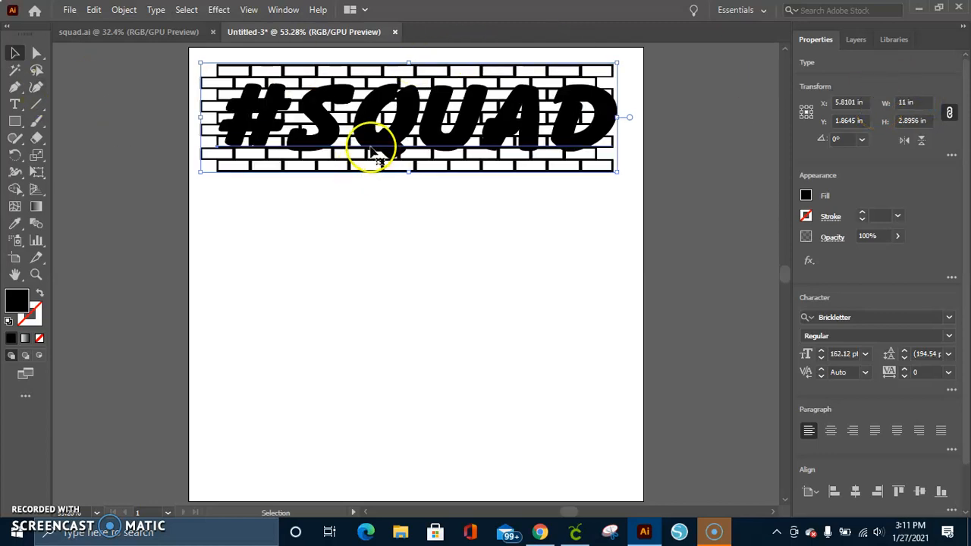
click(453, 260)
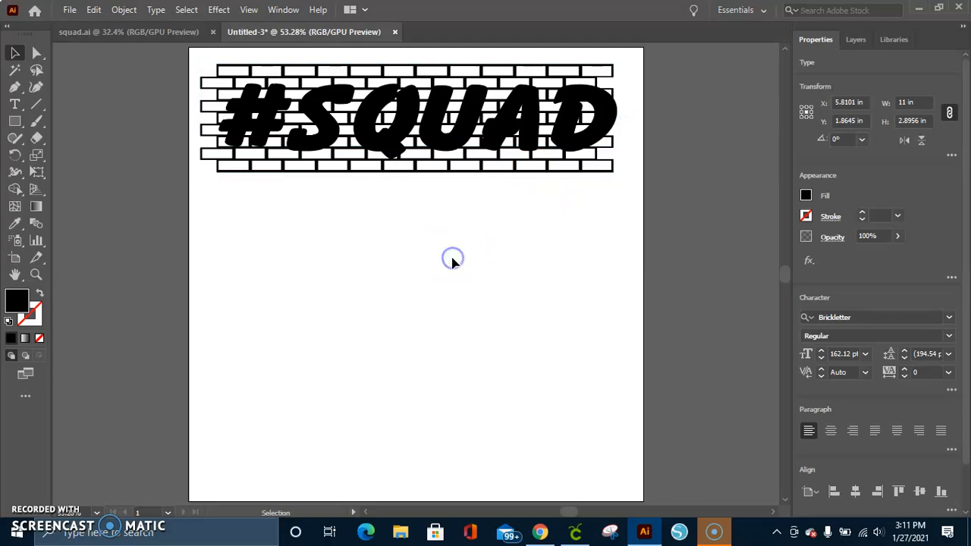
Step: Change the fill color of the #SQUAD text to the bright red swatch
click(547, 135)
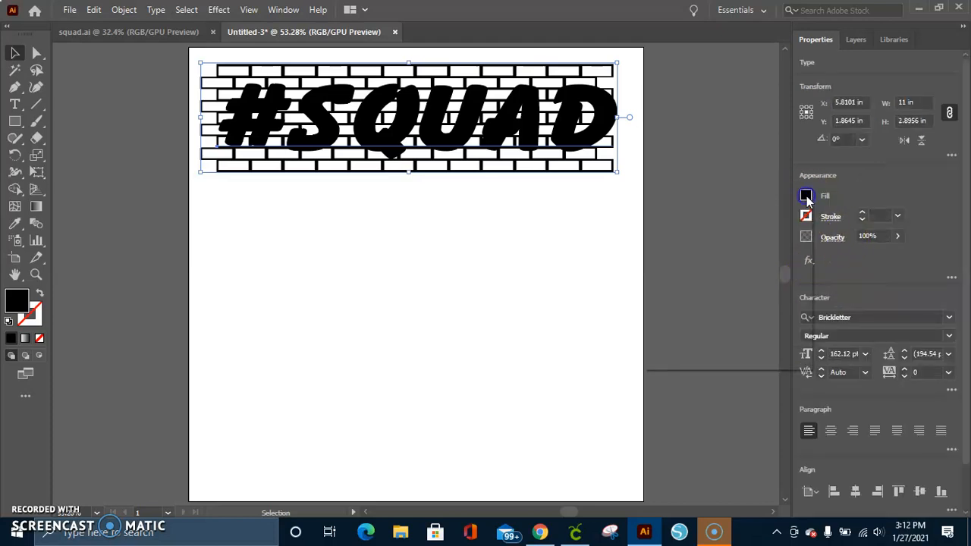
click(806, 196)
click(694, 246)
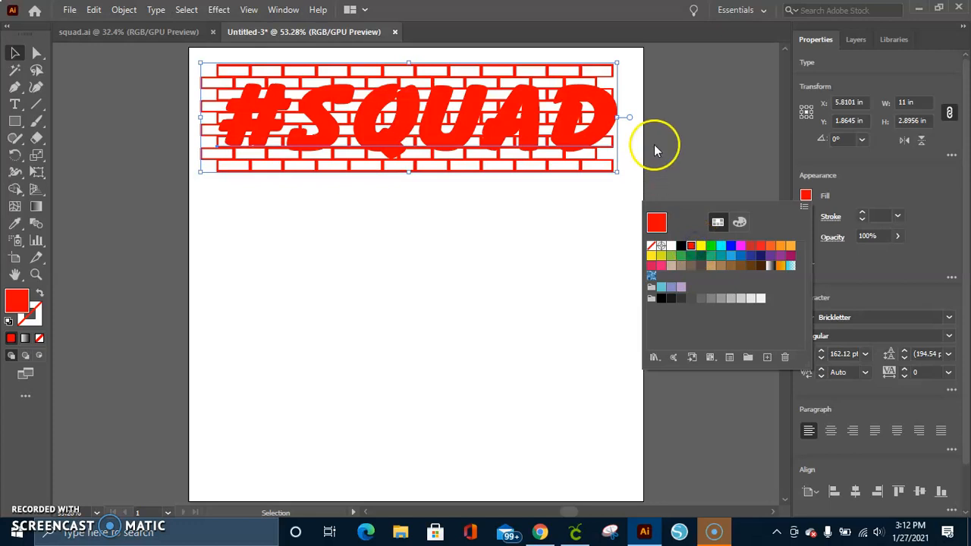
Step: Add a second text object reading "CON" on the artboard below #SQUAD
click(15, 103)
click(336, 219)
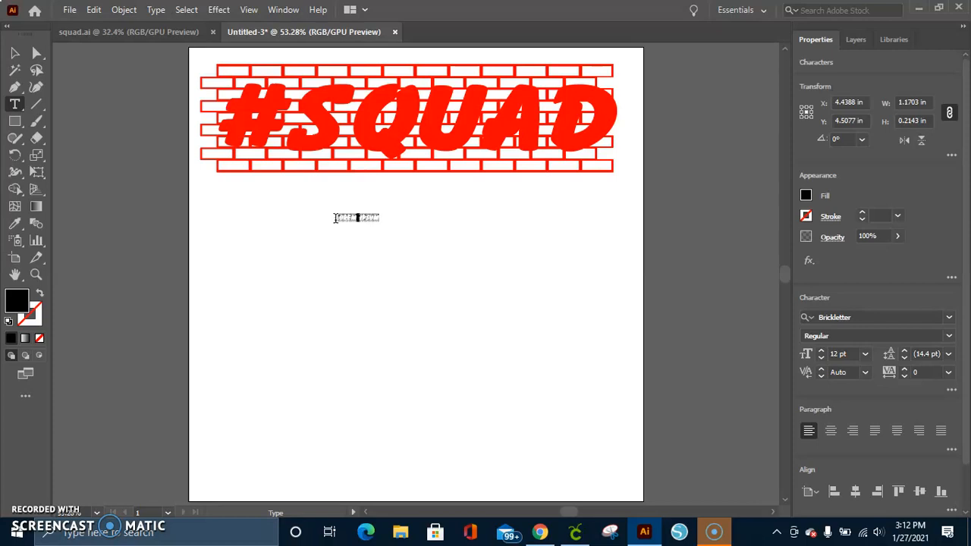
key(BackSpace)
text(SQU)
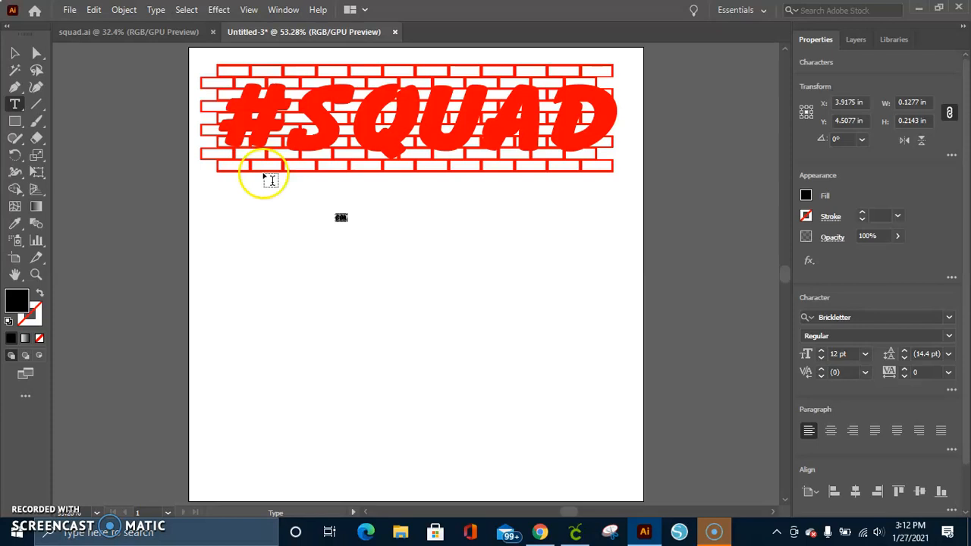
Step: Check the reference design in squad.ai, return to the untitled document and try to continue the word under #SQUAD
click(211, 32)
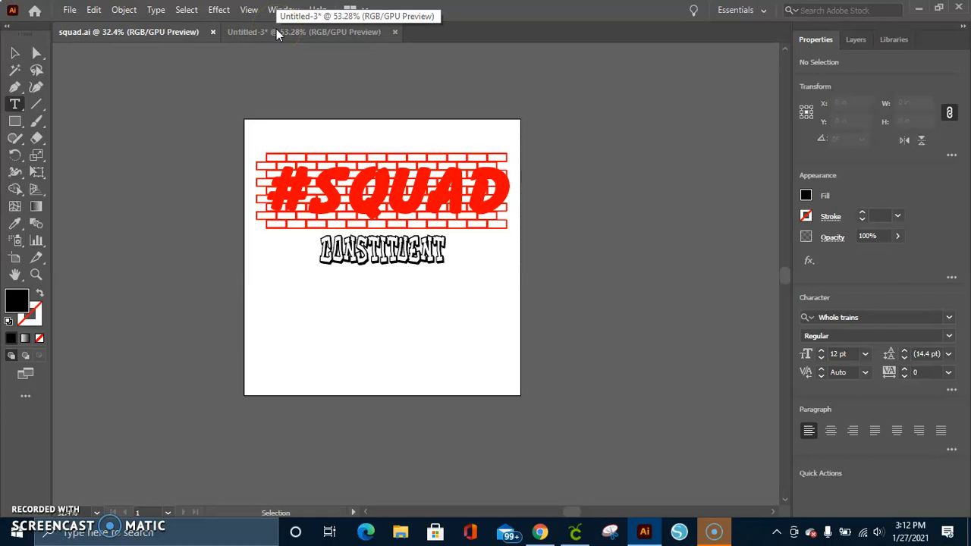
click(277, 34)
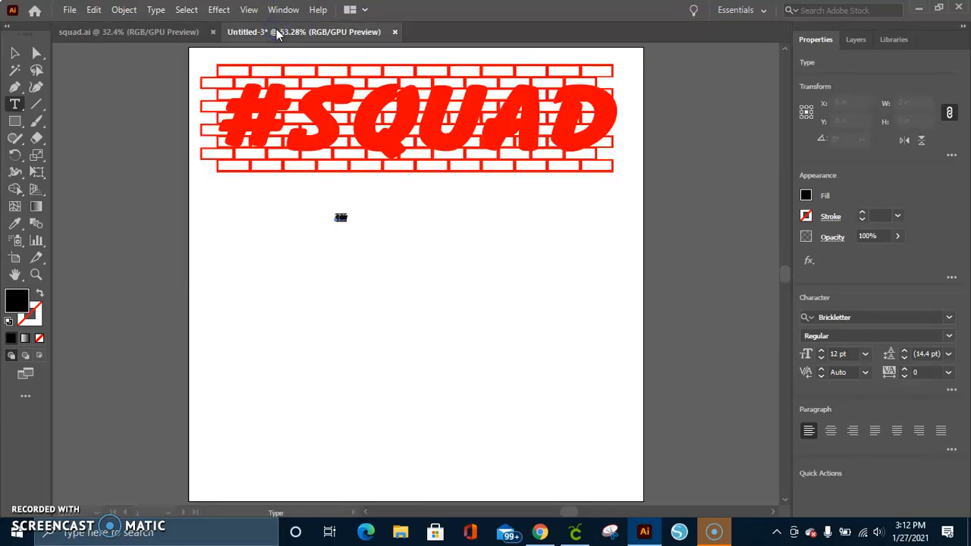
key(i)
key(t)
click(134, 32)
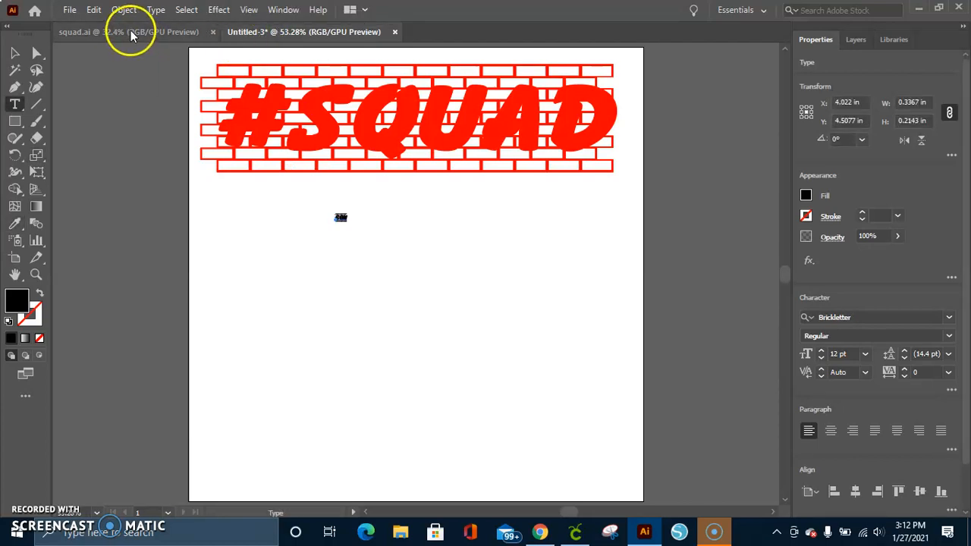
click(247, 35)
key(u)
key(e)
key(n)
key(t)
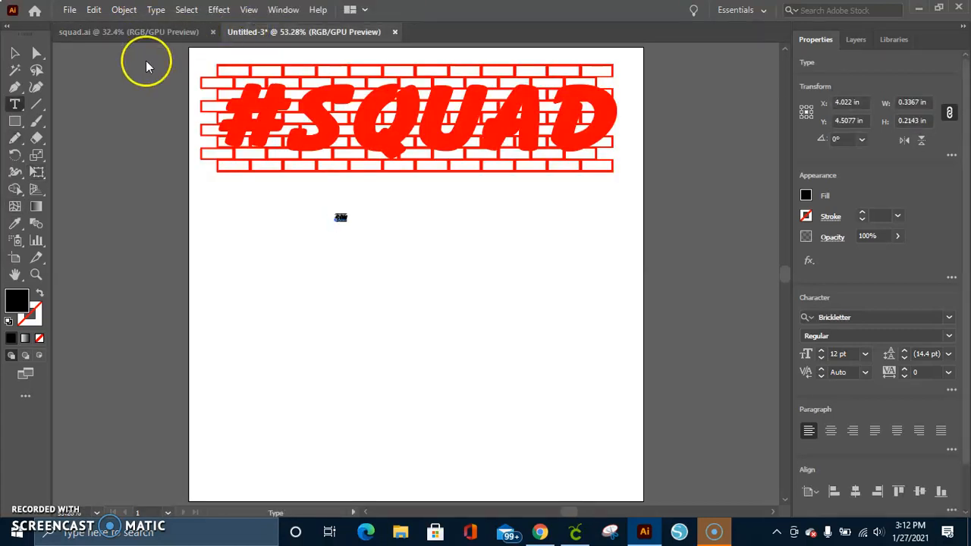
Step: Enlarge the CON text to about 5.9 in wide and place it directly beneath #SQUAD
click(16, 53)
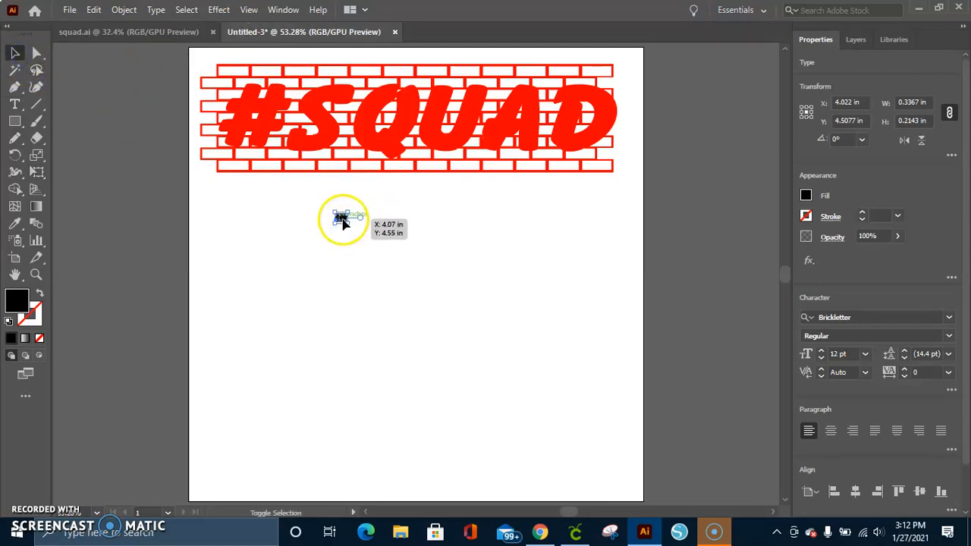
drag(351, 227, 553, 305)
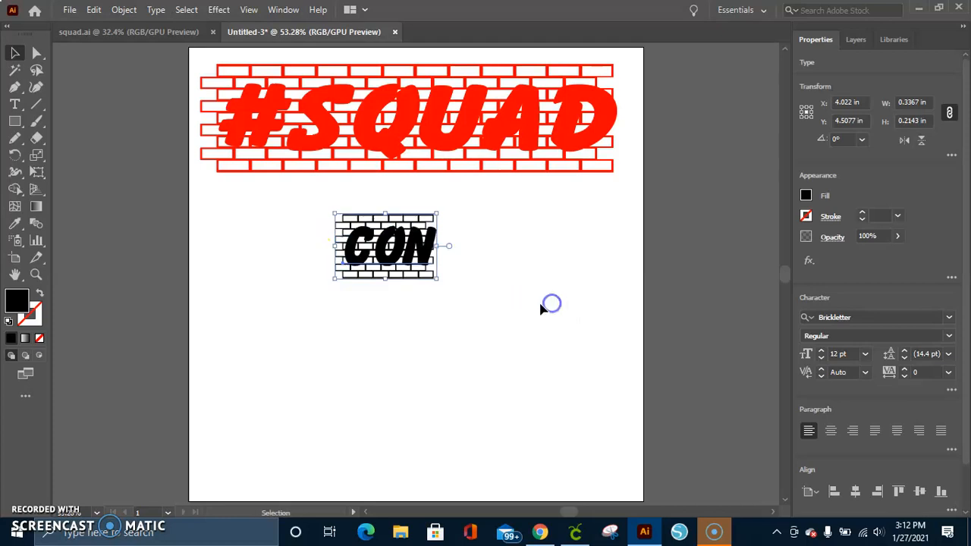
drag(438, 280, 557, 346)
drag(544, 296, 468, 254)
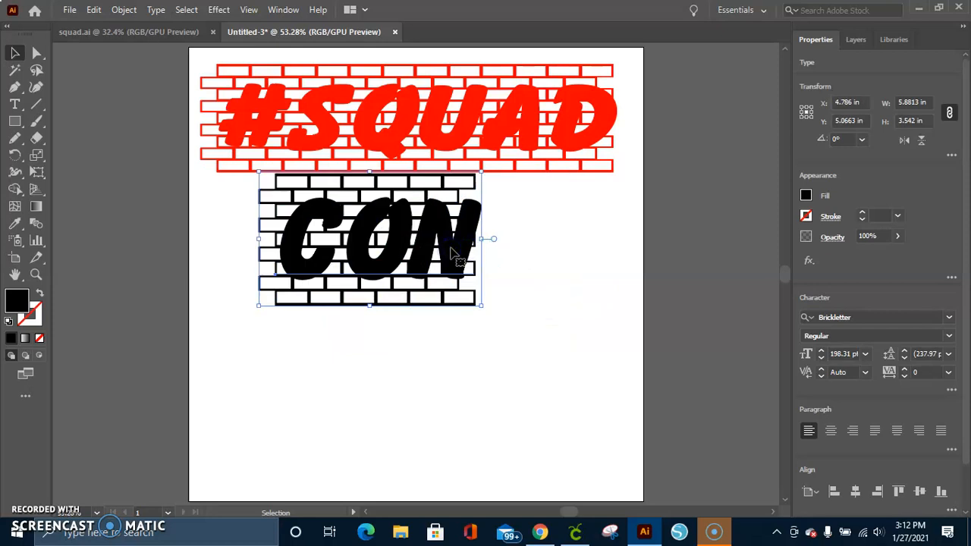
Step: Extend the CON text so that it reads "CONSTITUENT"
key(t)
click(463, 238)
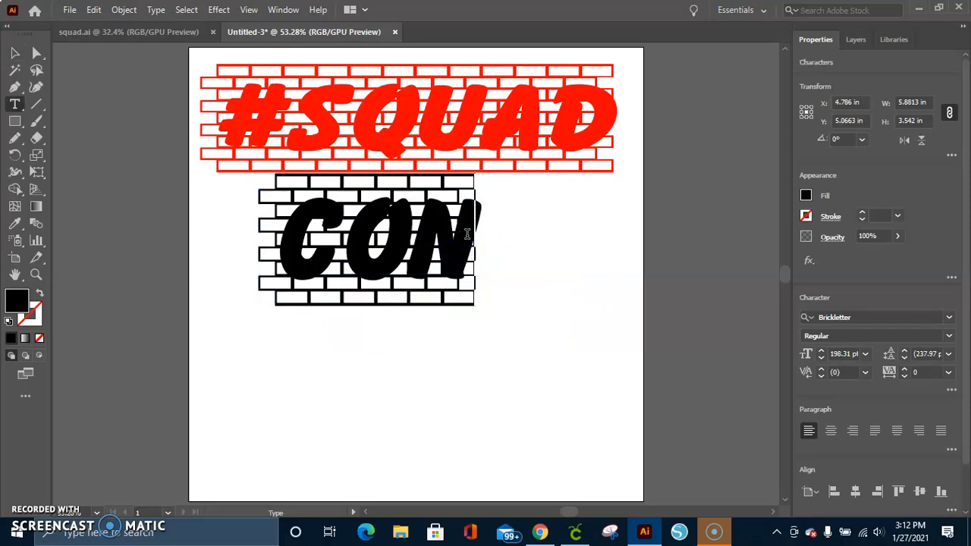
text(S)
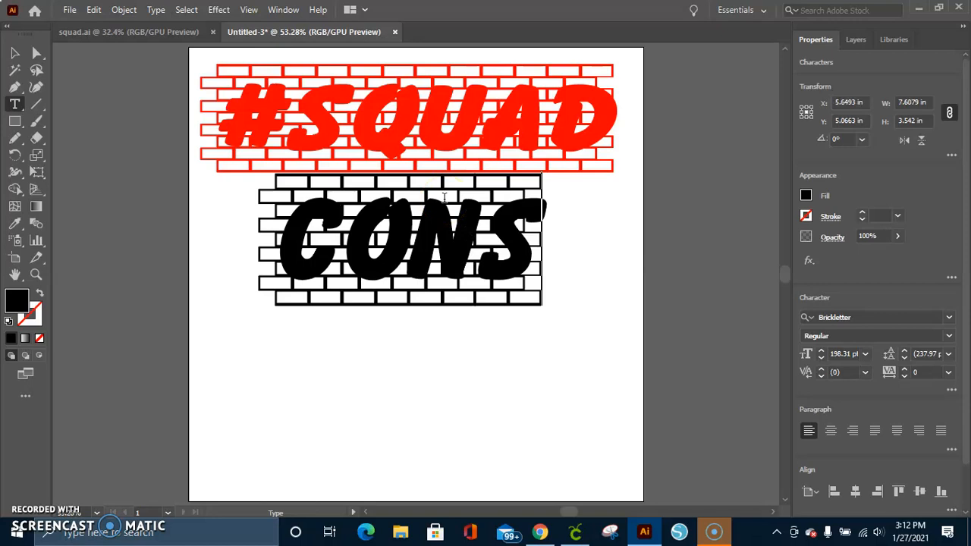
text(TITUT)
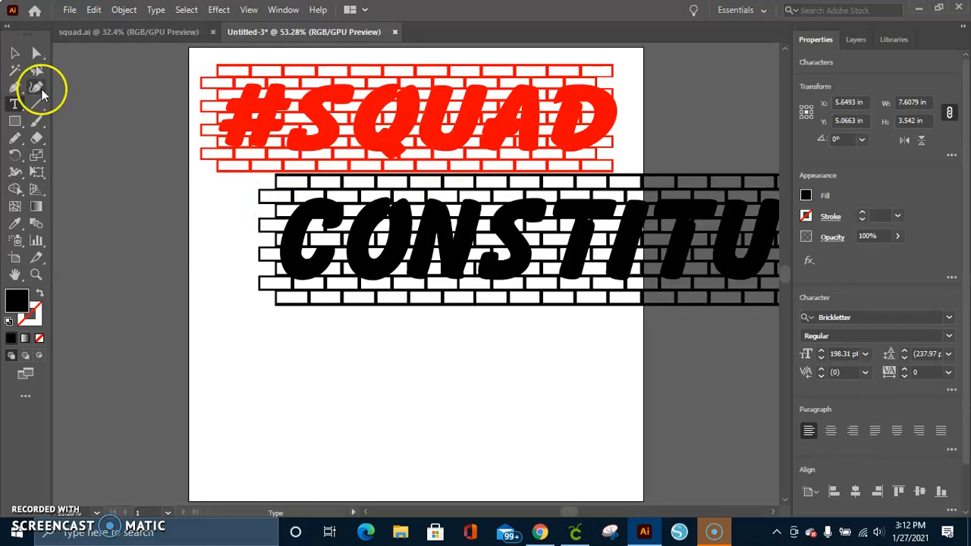
Step: Set the CONSTITUENT text's width to 5 in and move it beneath the right end of #SQUAD
click(16, 53)
click(260, 234)
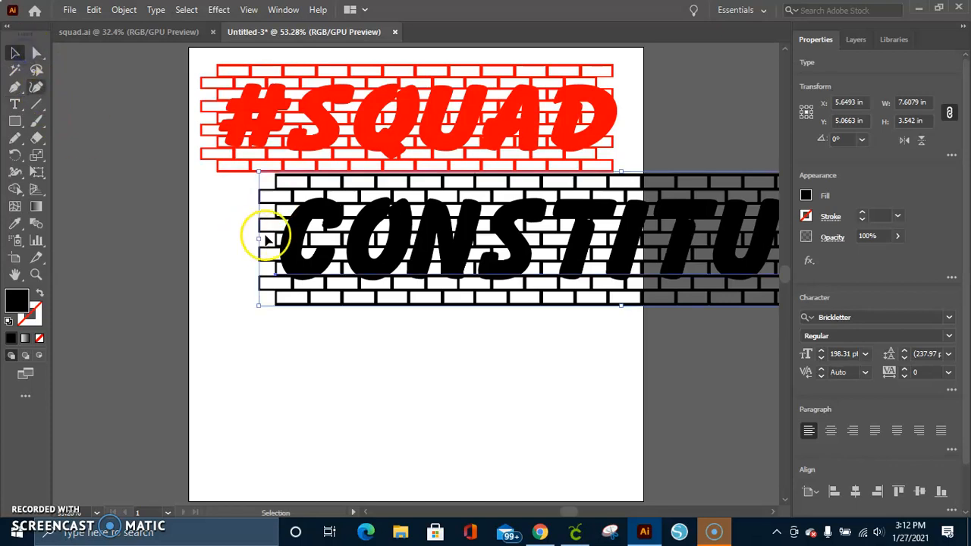
click(470, 235)
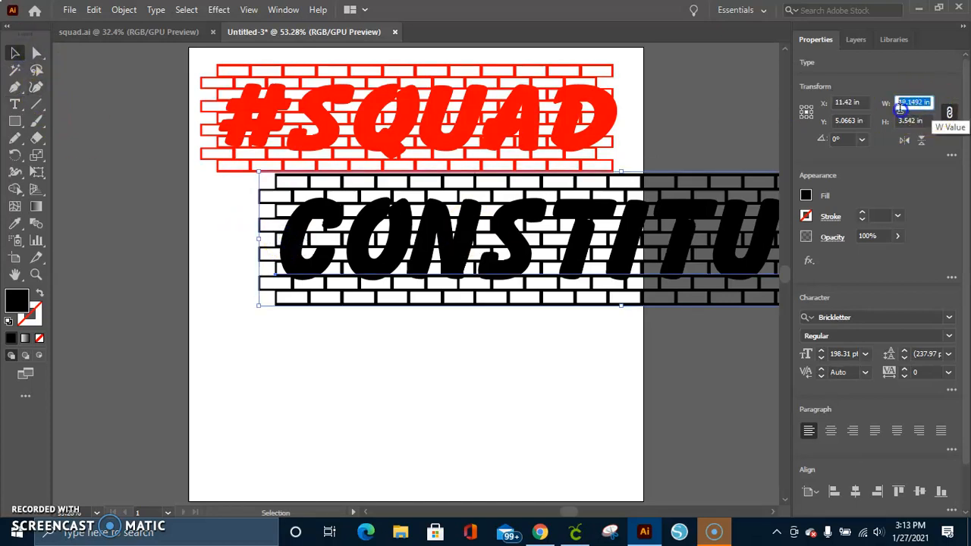
click(918, 102)
text(5)
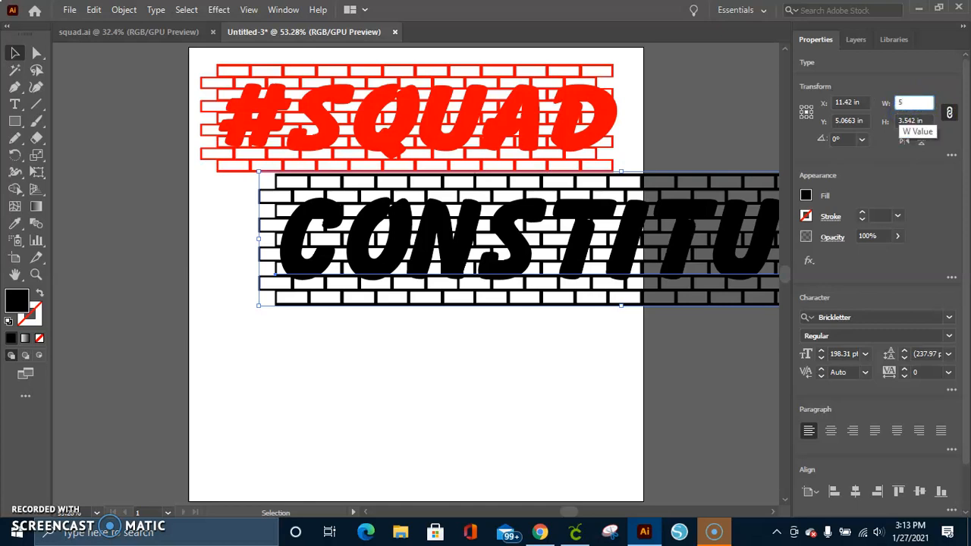
key(Return)
drag(684, 241, 580, 216)
drag(578, 204, 579, 206)
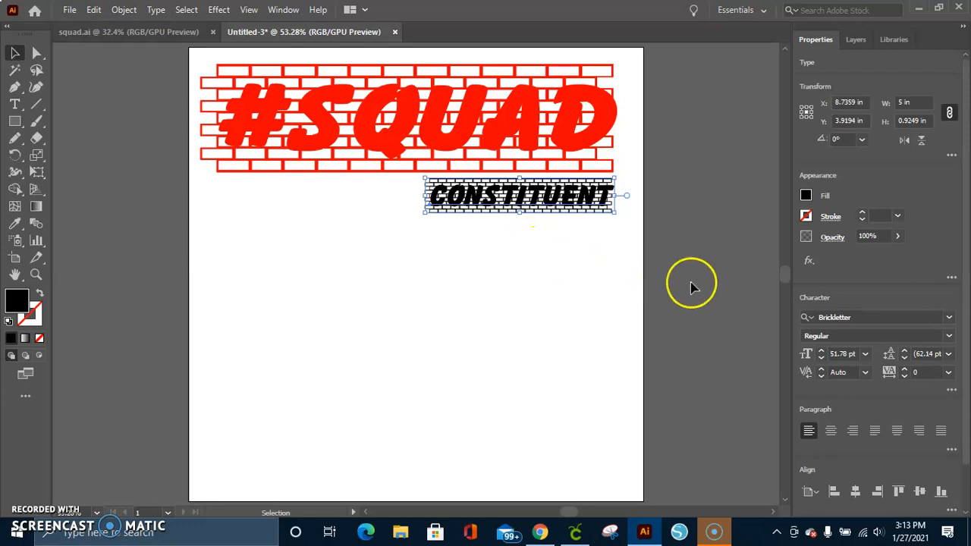
Step: Change the font of the CONSTITUENT text to Whole trains
click(947, 318)
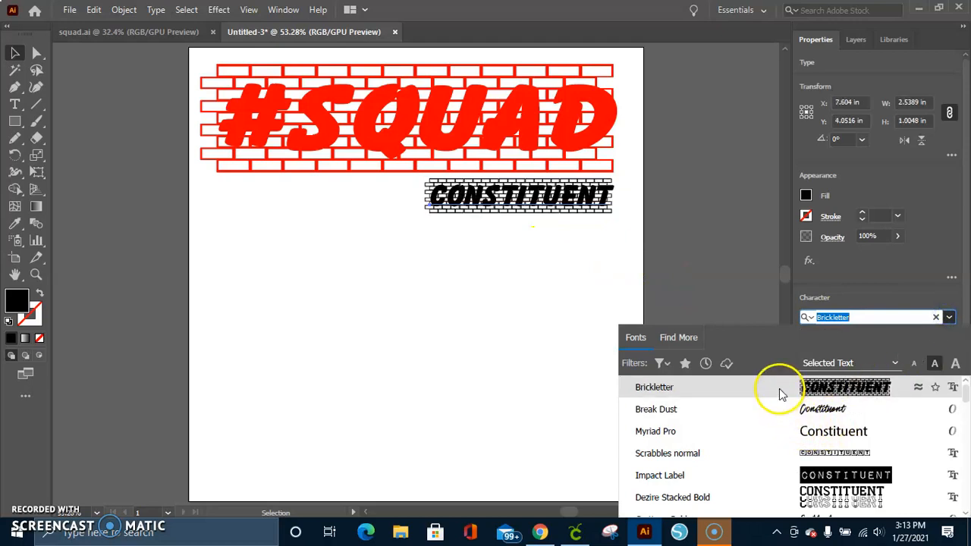
scroll(761, 433, down, 1)
scroll(747, 453, down, 2)
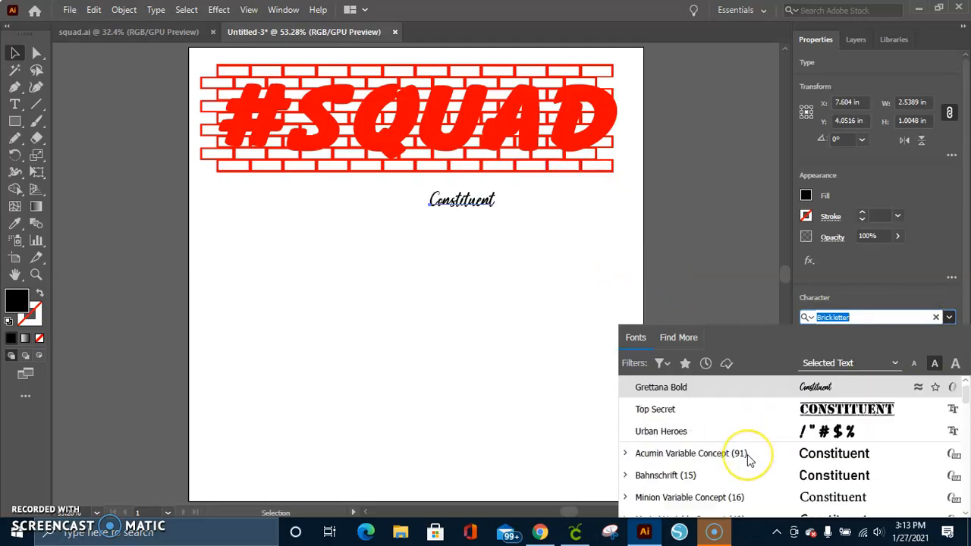
scroll(747, 454, down, 2)
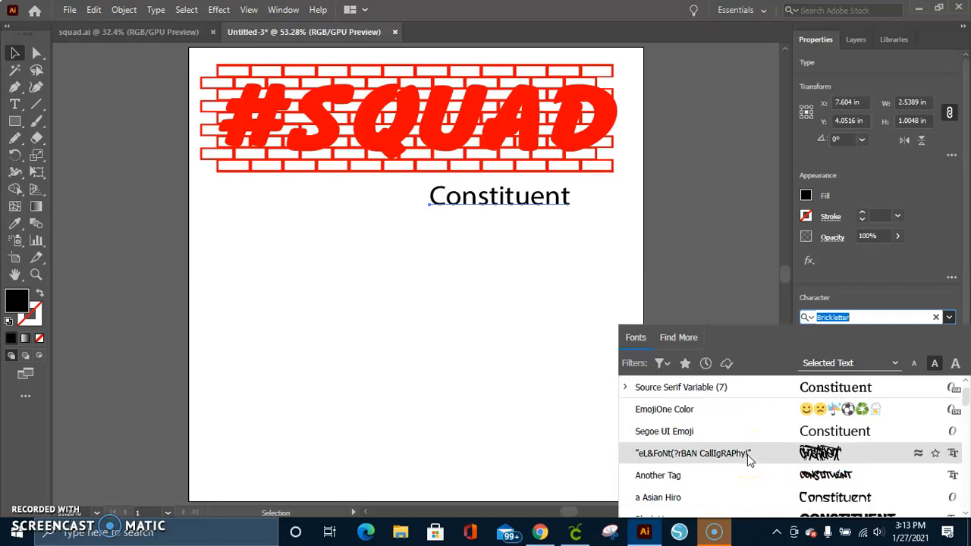
scroll(747, 454, up, 4)
scroll(747, 454, up, 2)
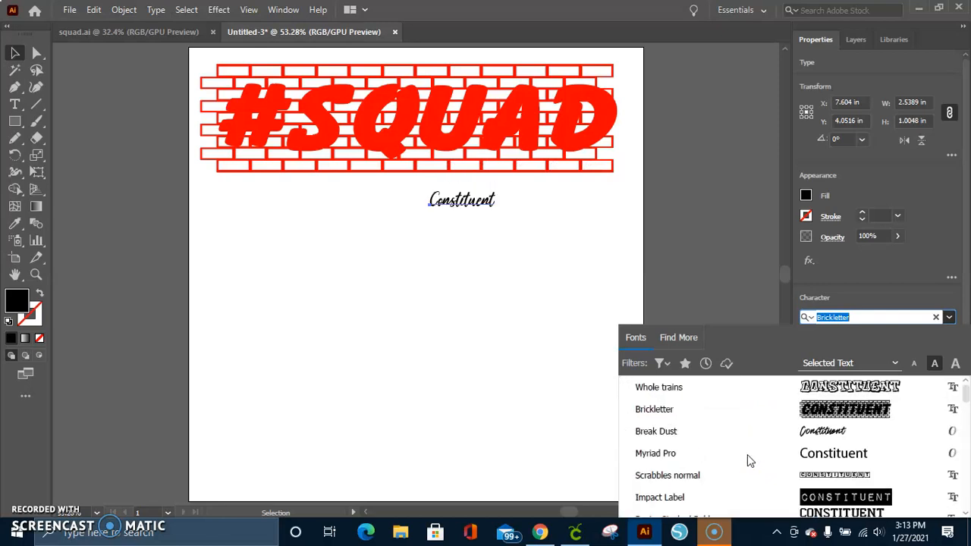
click(754, 400)
click(754, 391)
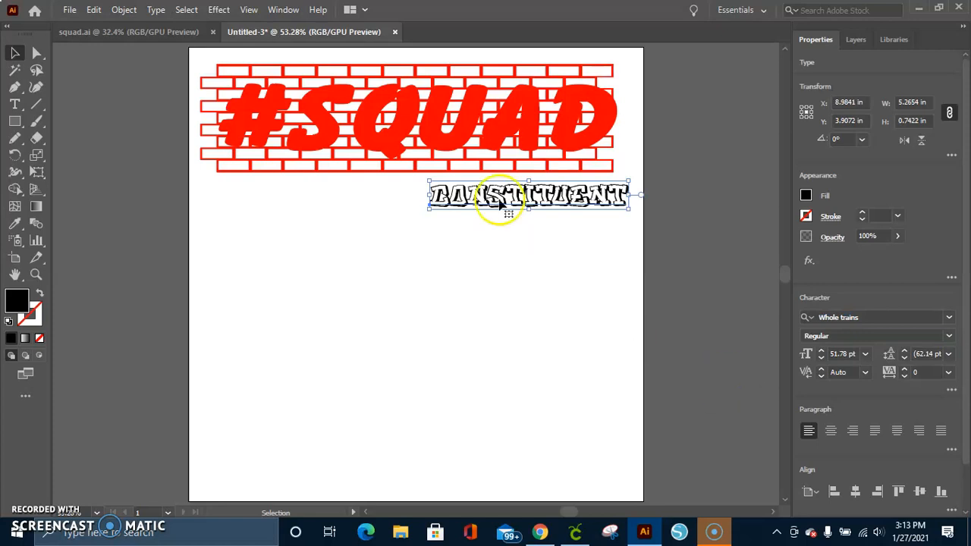
Step: Move the CONSTITUENT text so that it sits beneath the middle of #SQUAD
drag(537, 198, 431, 195)
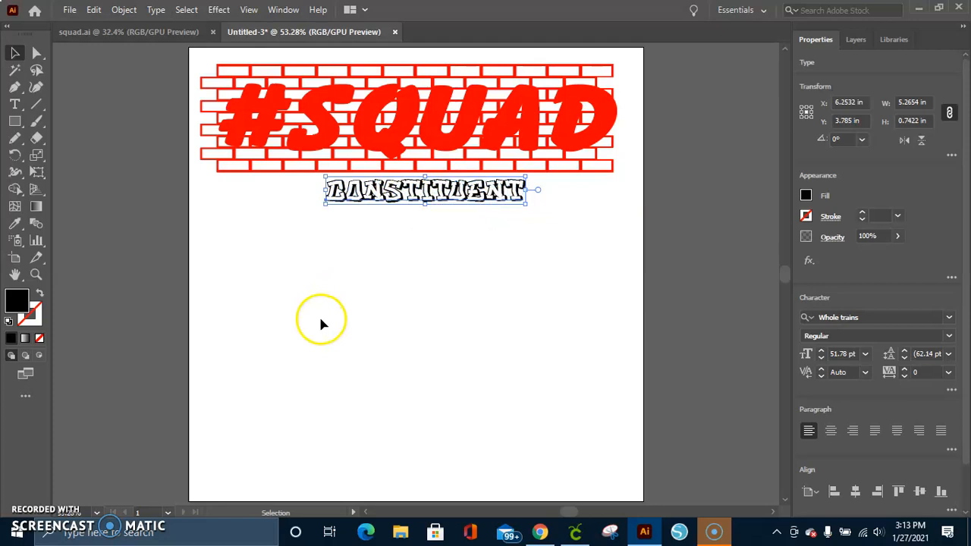
click(805, 195)
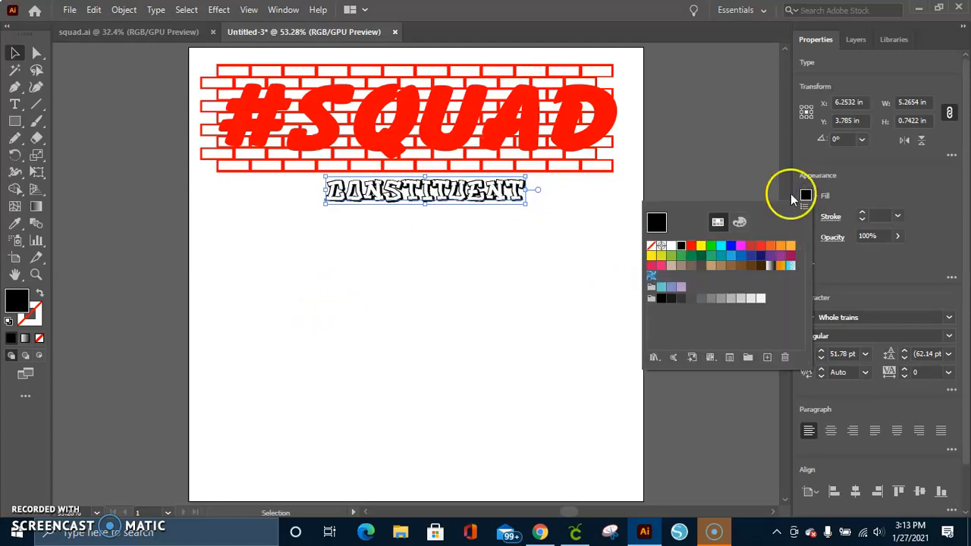
click(169, 142)
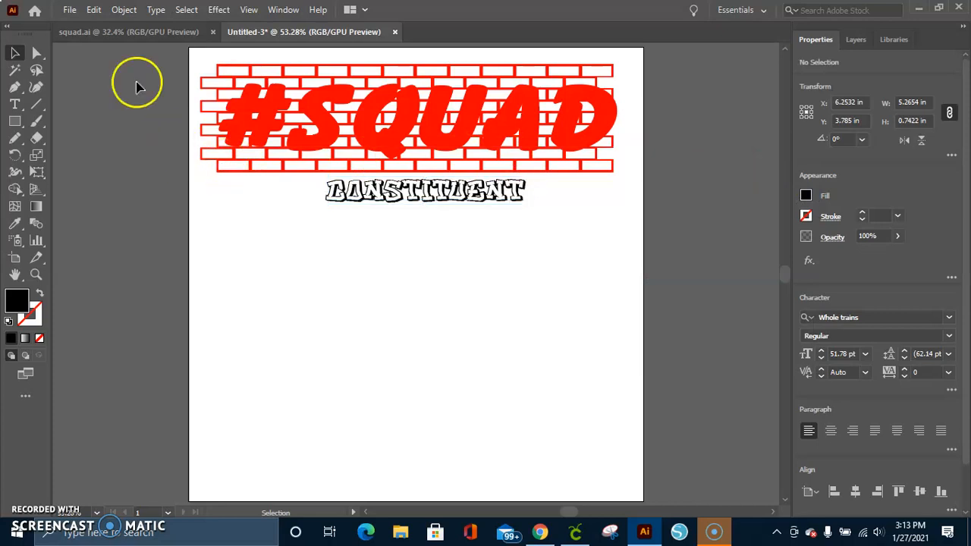
Step: Select both #SQUAD and CONSTITUENT and move them together down to the middle of the artboard
drag(634, 245, 405, 114)
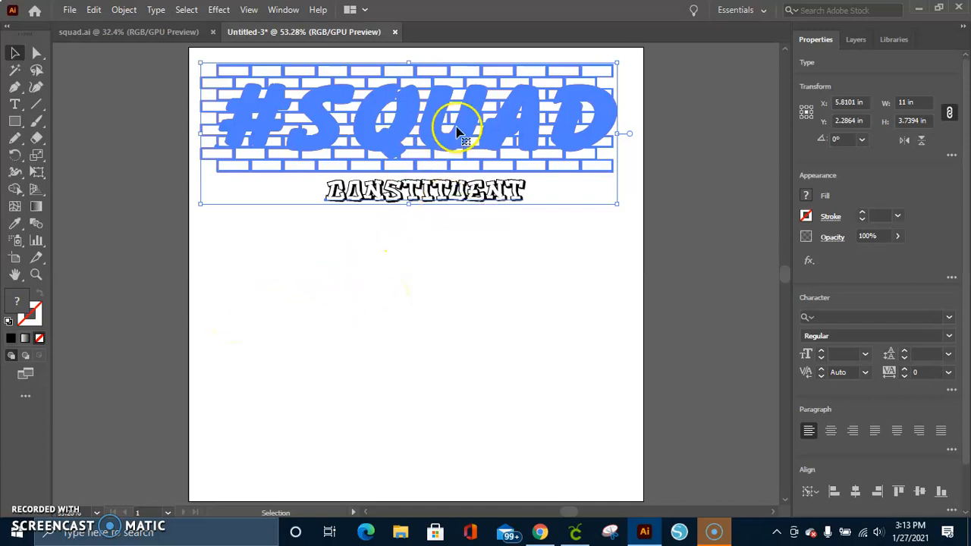
click(266, 215)
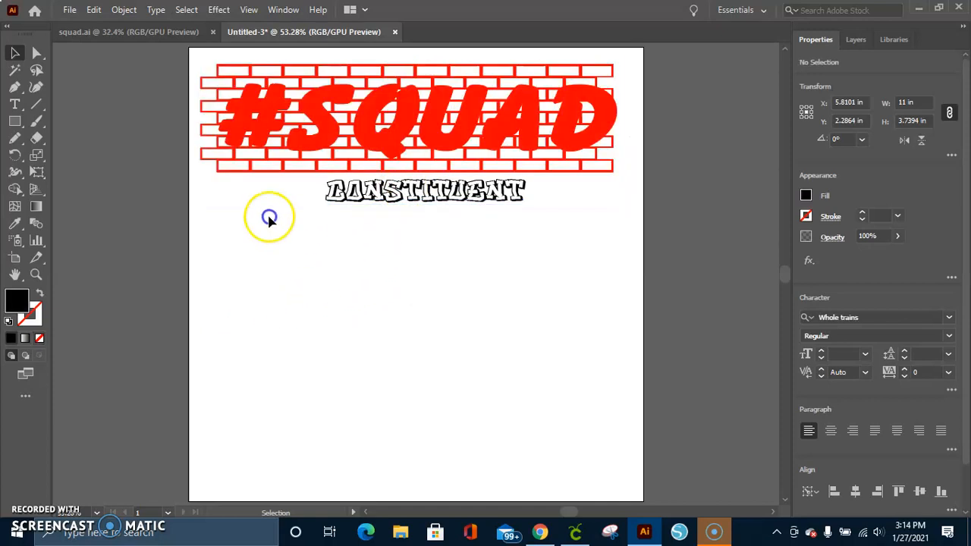
click(185, 10)
click(199, 23)
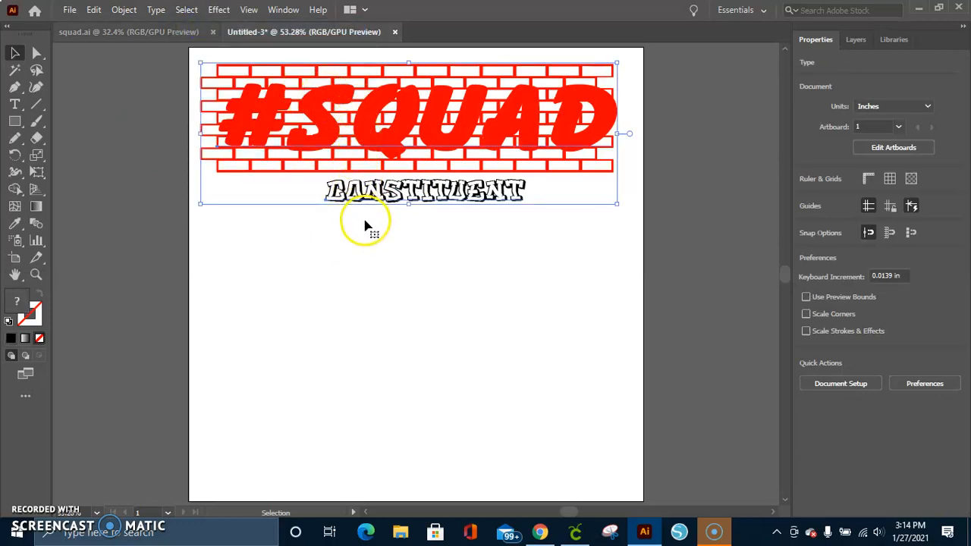
right_click(392, 219)
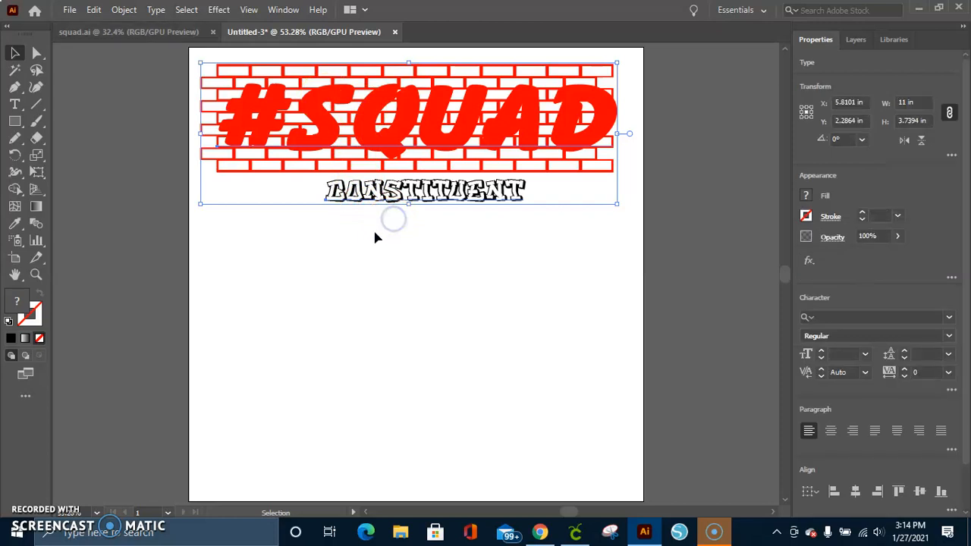
key(ctrl+z)
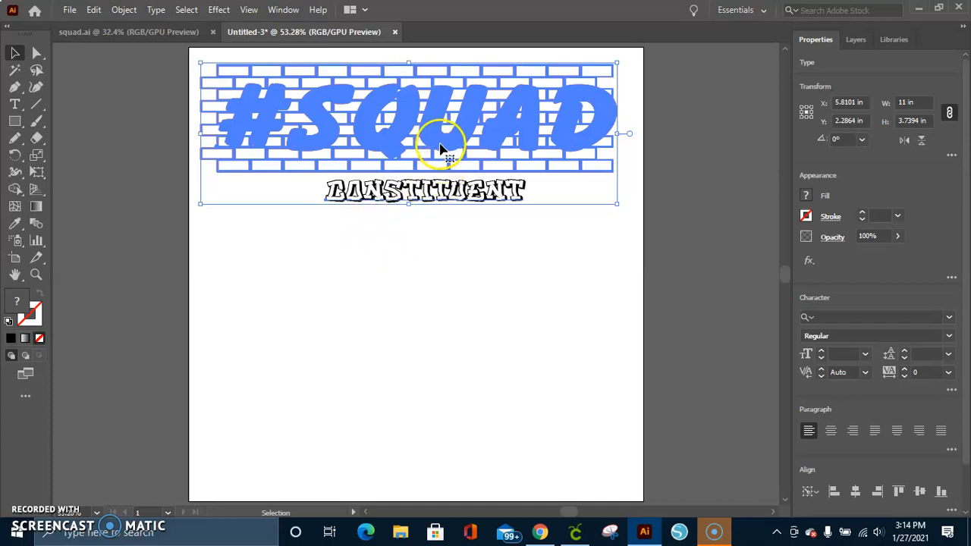
drag(440, 147, 439, 276)
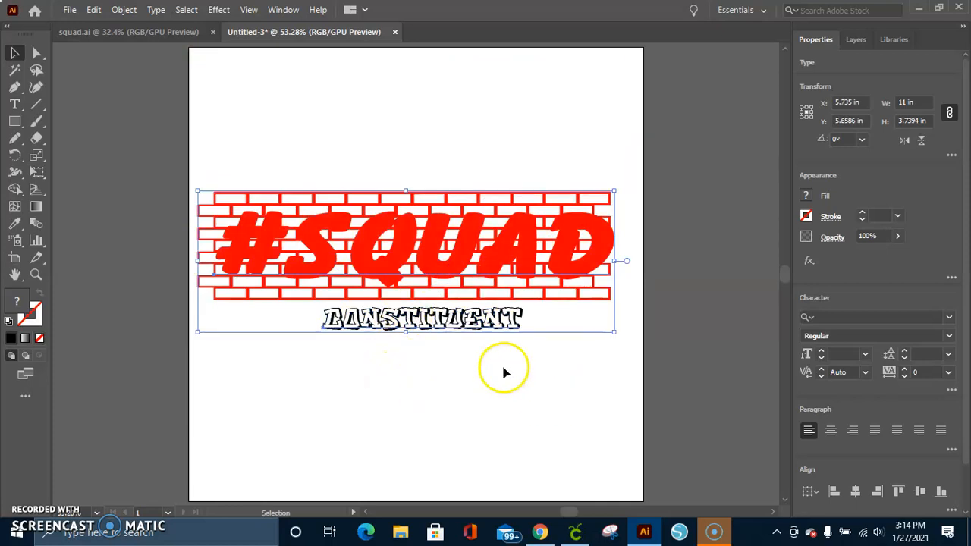
Step: Center both texts horizontally on the artboard and try to distribute the vertical spacing between them
click(855, 491)
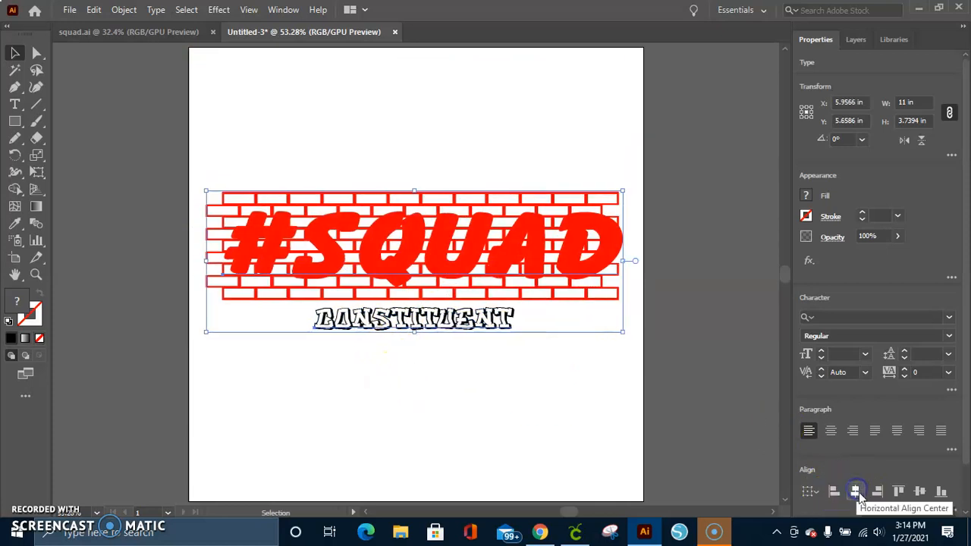
click(949, 509)
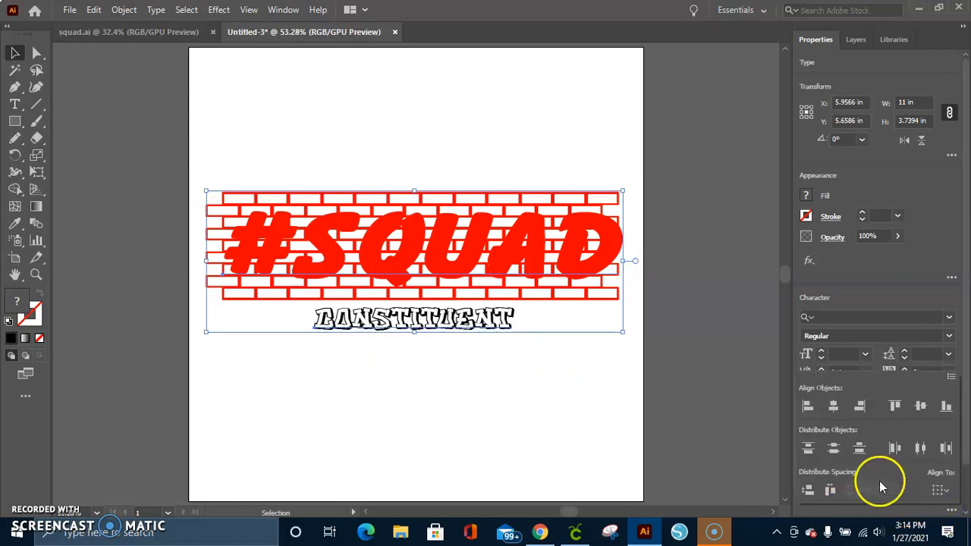
click(807, 491)
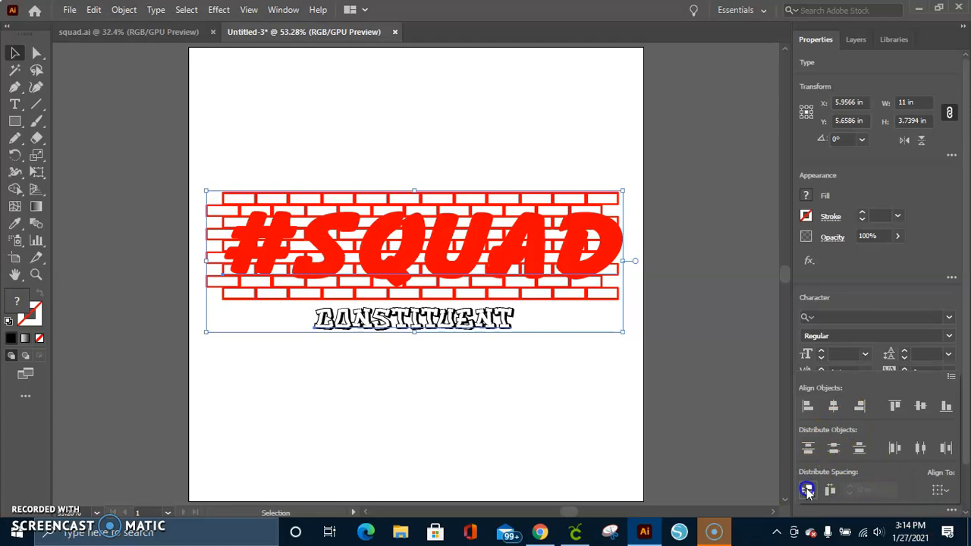
click(519, 148)
click(520, 147)
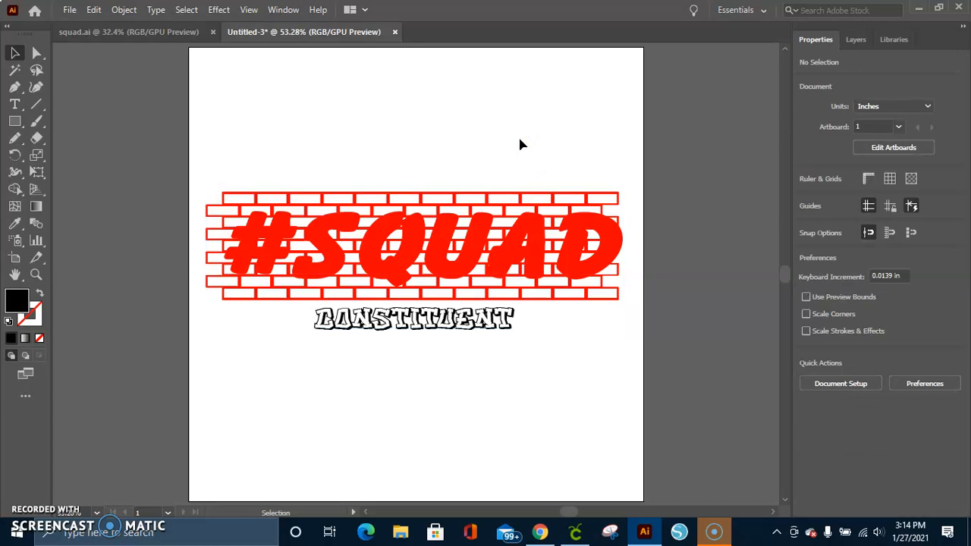
Step: Convert the #SQUAD and CONSTITUENT texts to outlines
drag(82, 137, 713, 379)
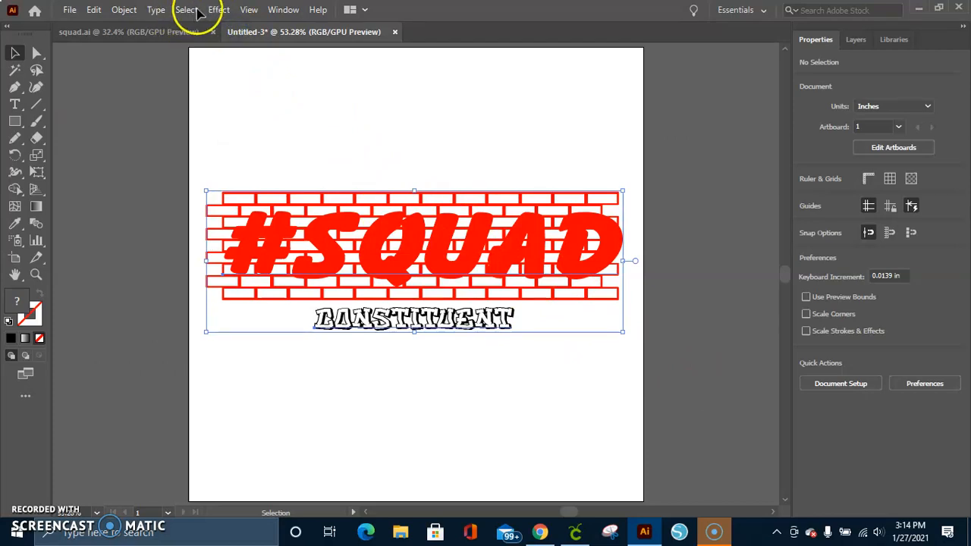
click(156, 10)
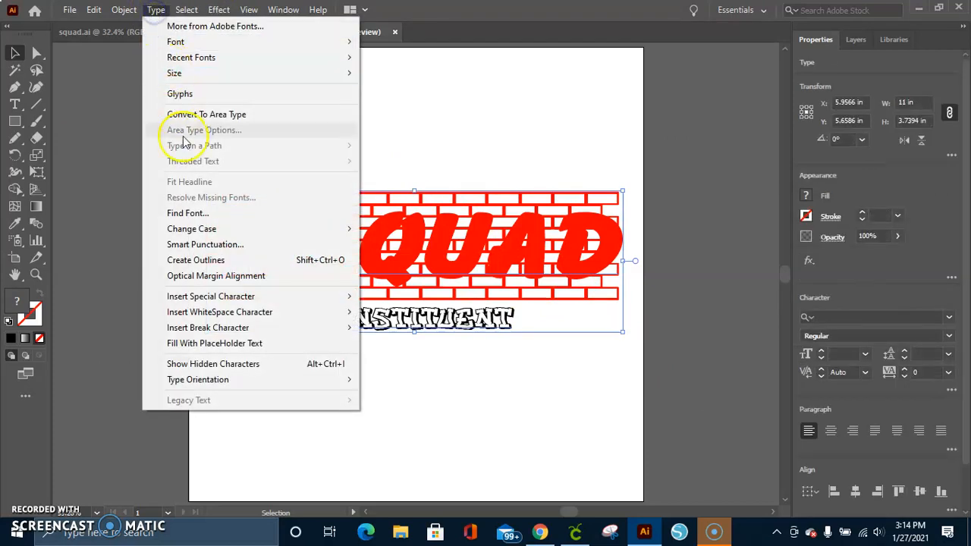
click(190, 261)
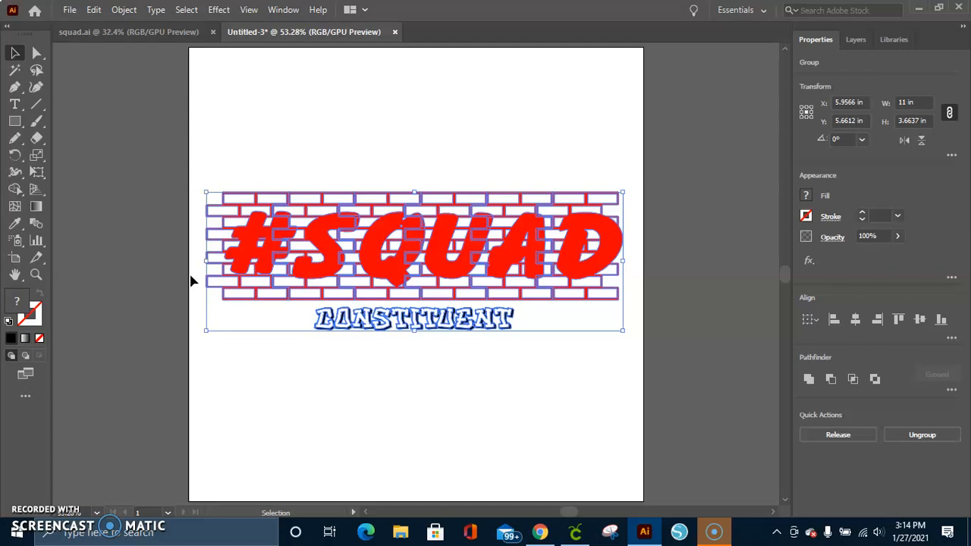
click(191, 282)
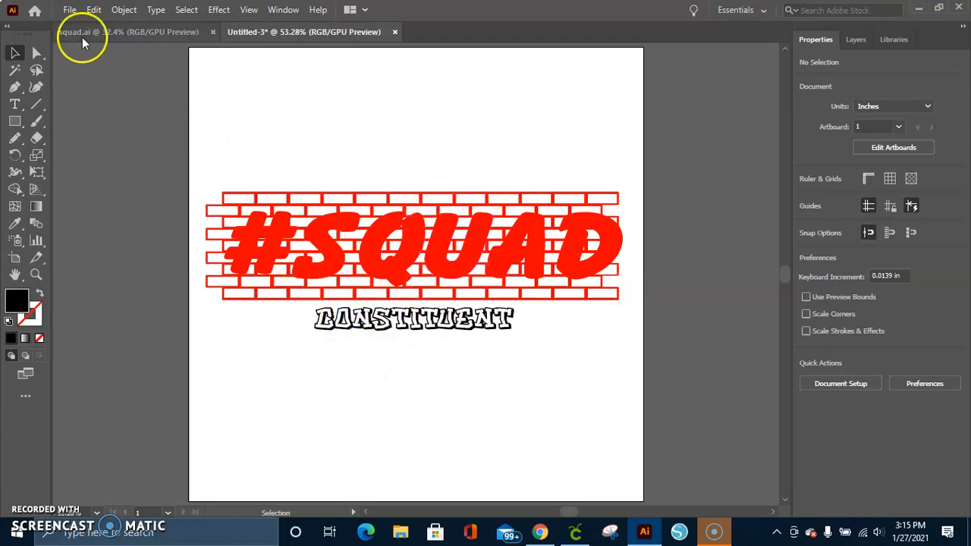
click(64, 10)
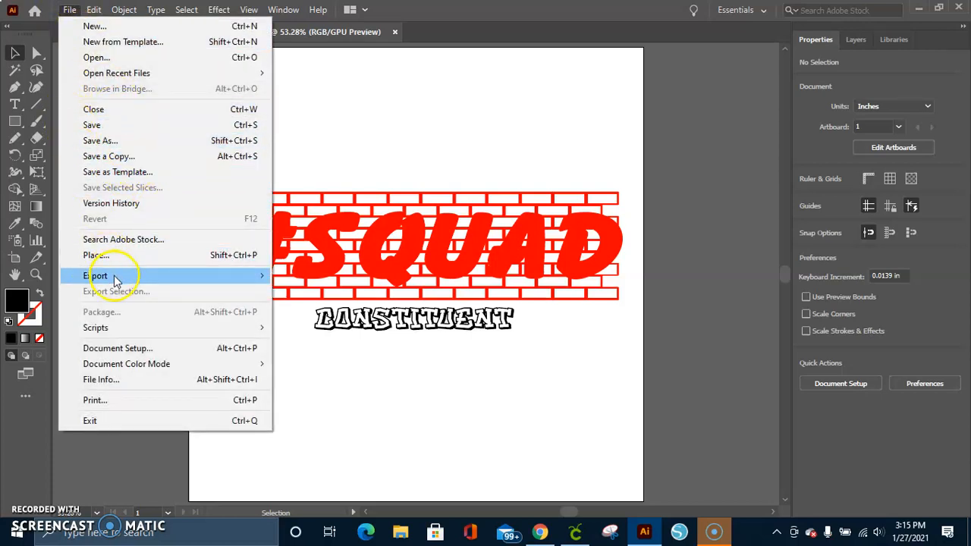
mouse_move(137, 279)
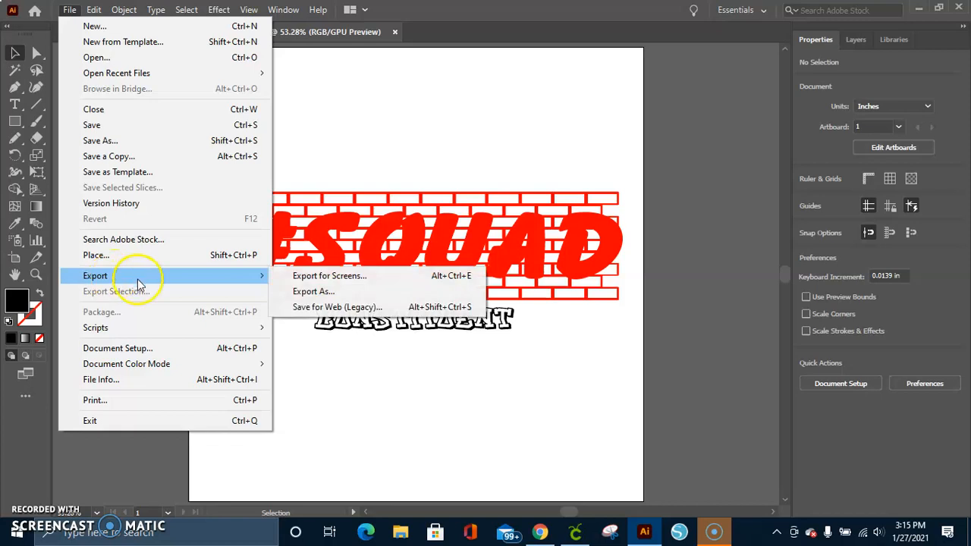
click(328, 292)
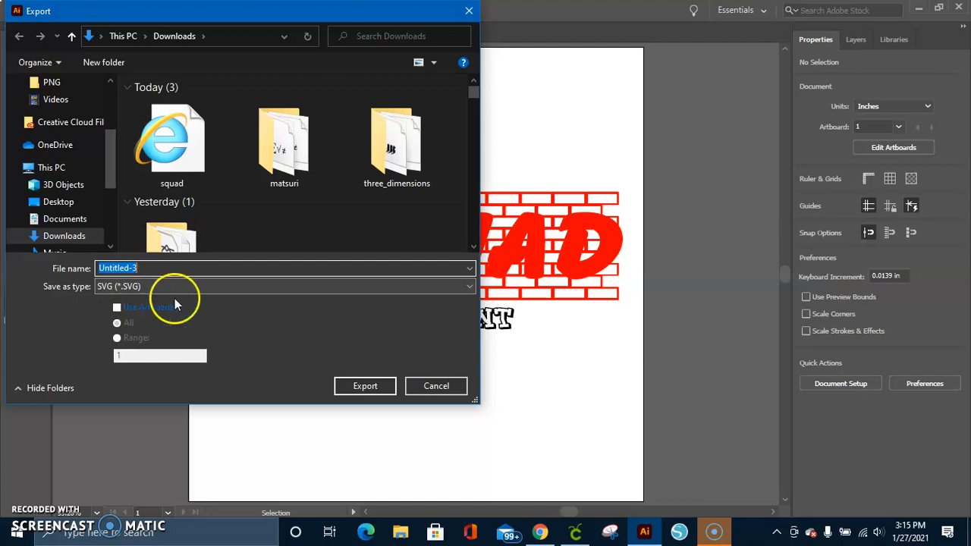
click(455, 388)
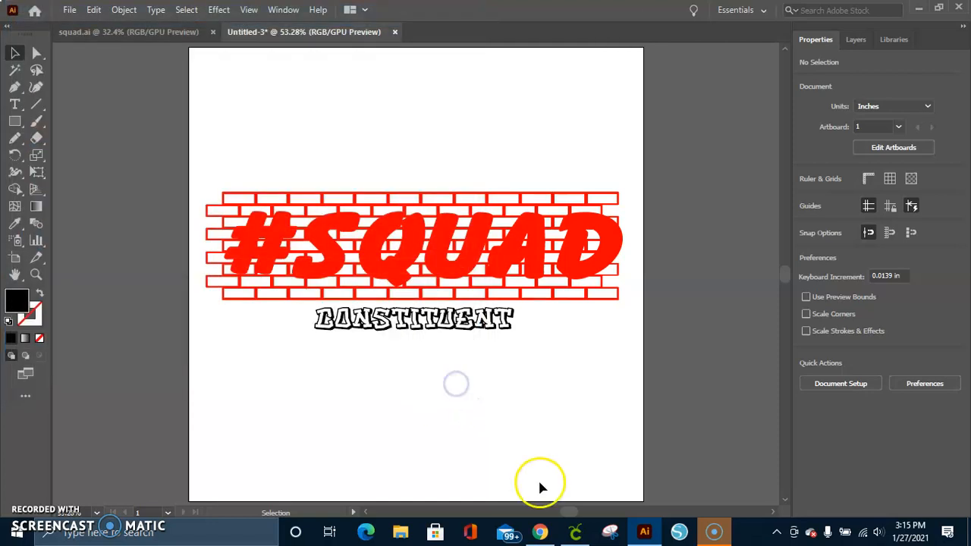
Step: Switch to the image upload page in Cricut Design Space
click(574, 533)
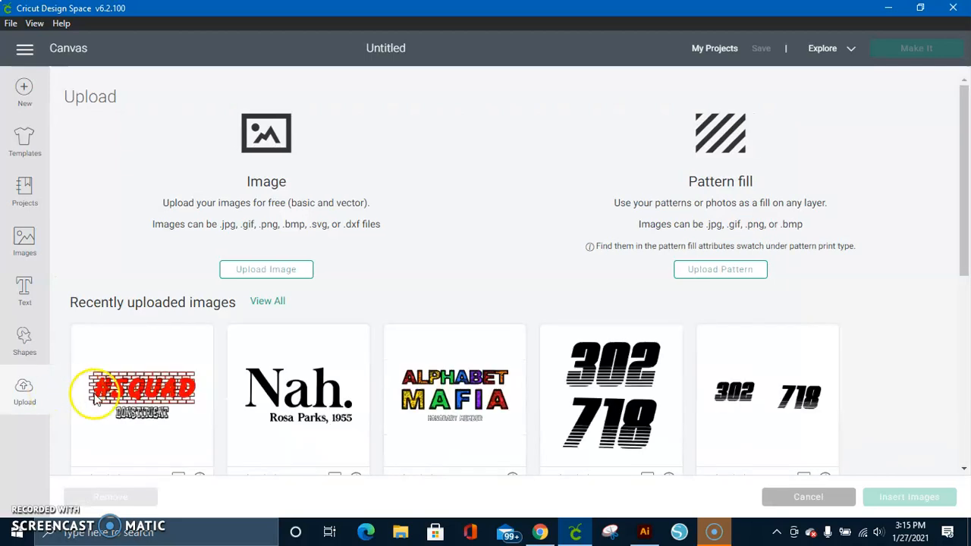
click(266, 271)
click(537, 274)
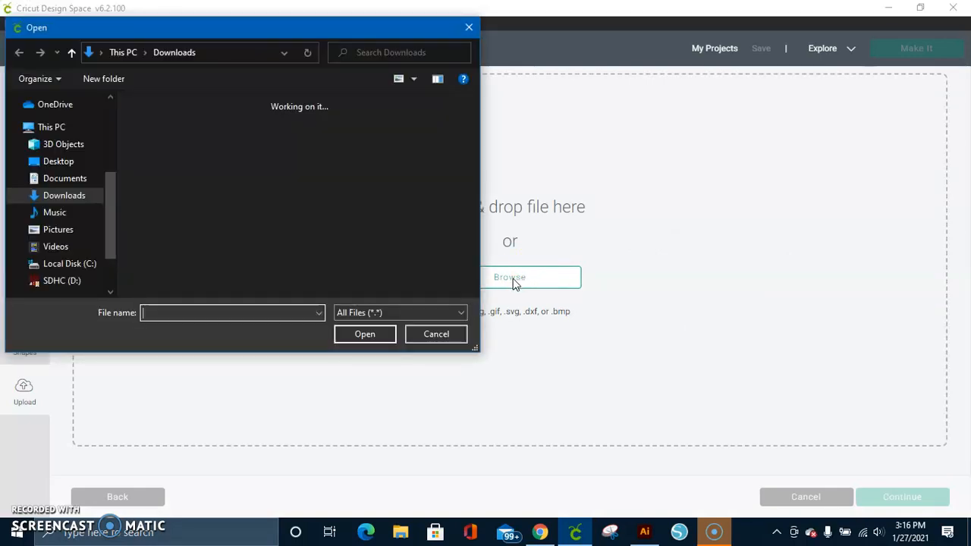
click(421, 335)
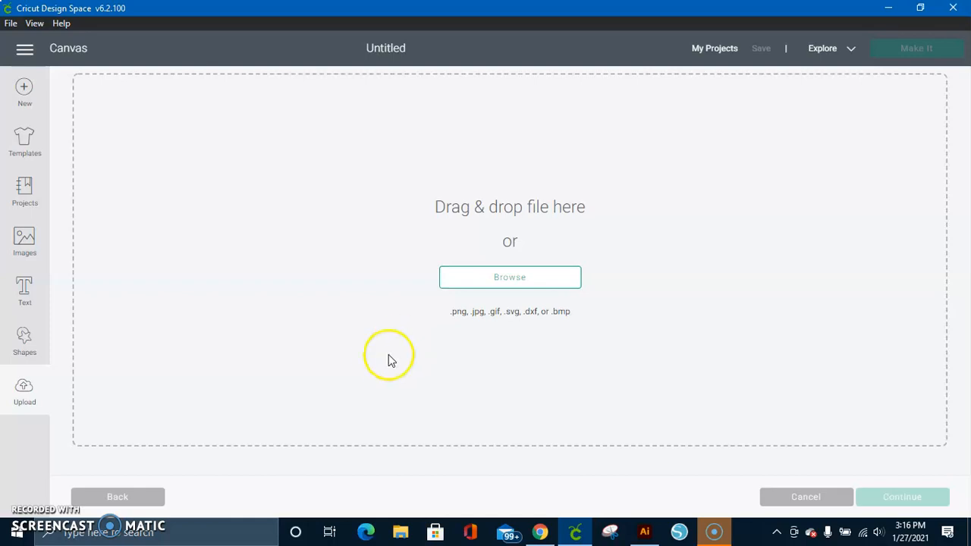
click(140, 493)
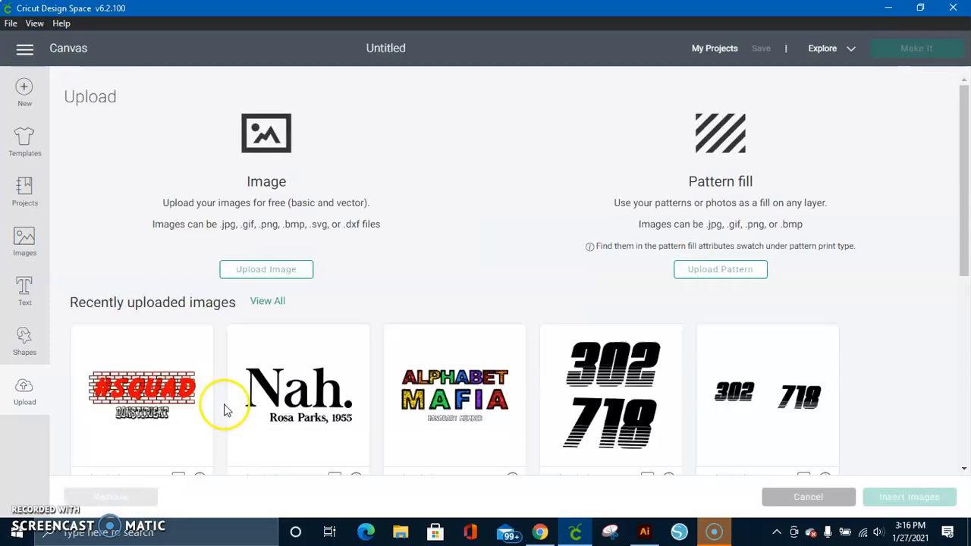
Step: Insert the recently uploaded #SQUAD image onto the canvas and leave it deselected
click(163, 416)
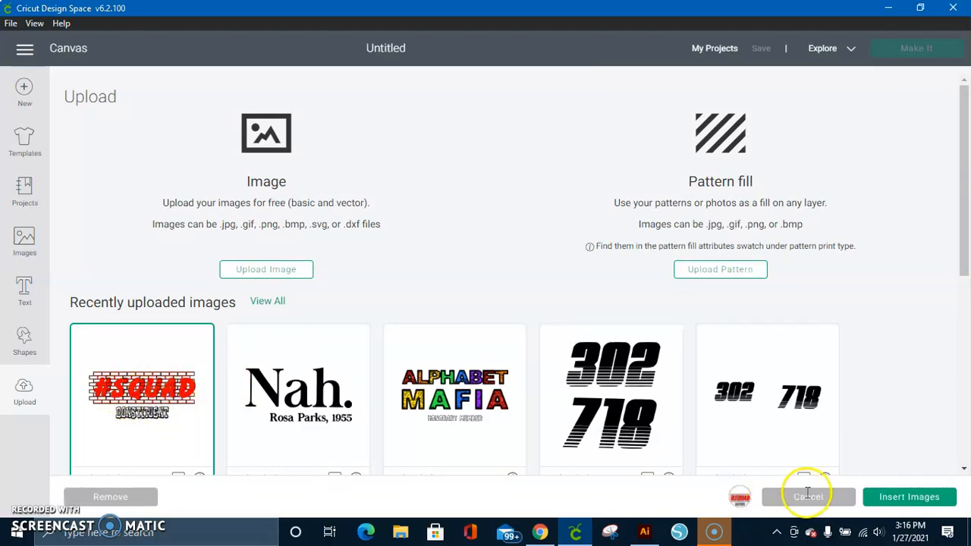
click(928, 499)
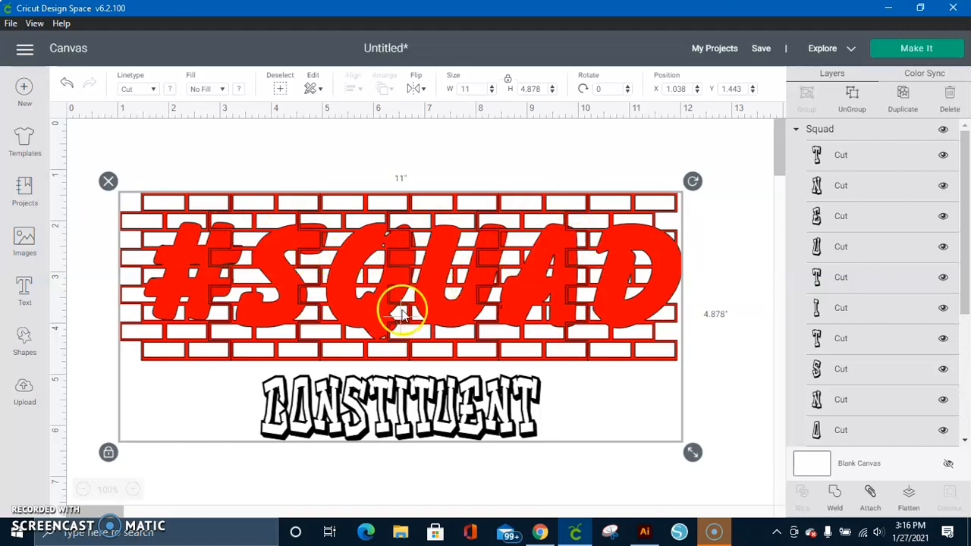
click(430, 149)
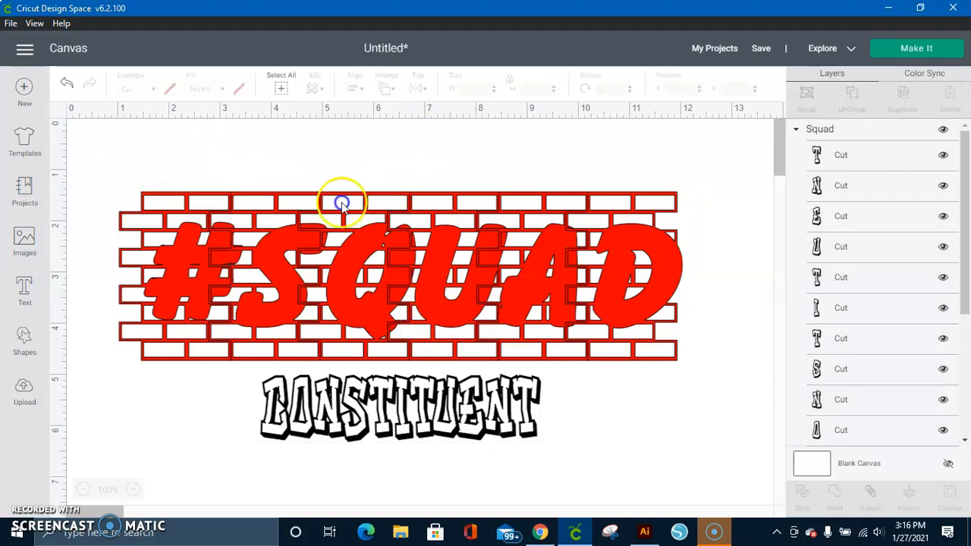
drag(630, 296, 720, 374)
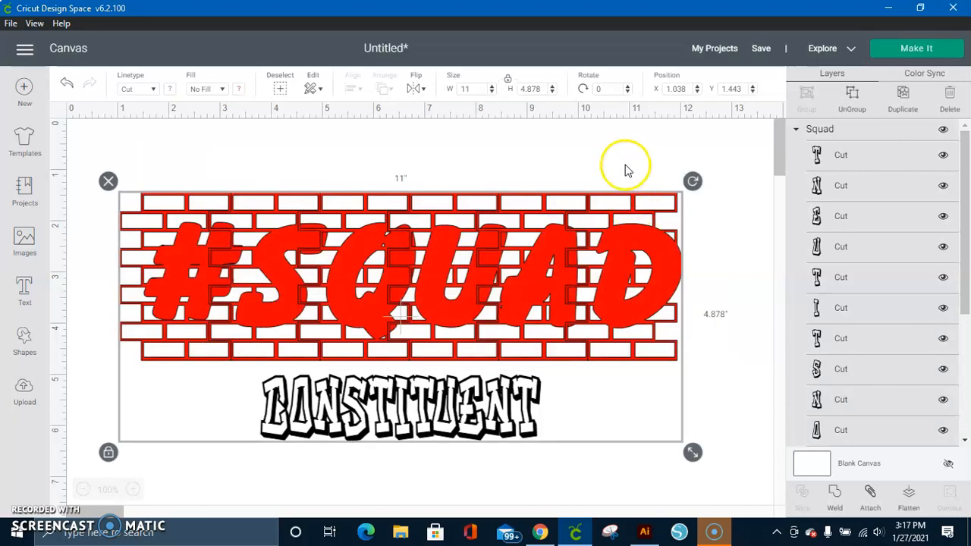
click(626, 166)
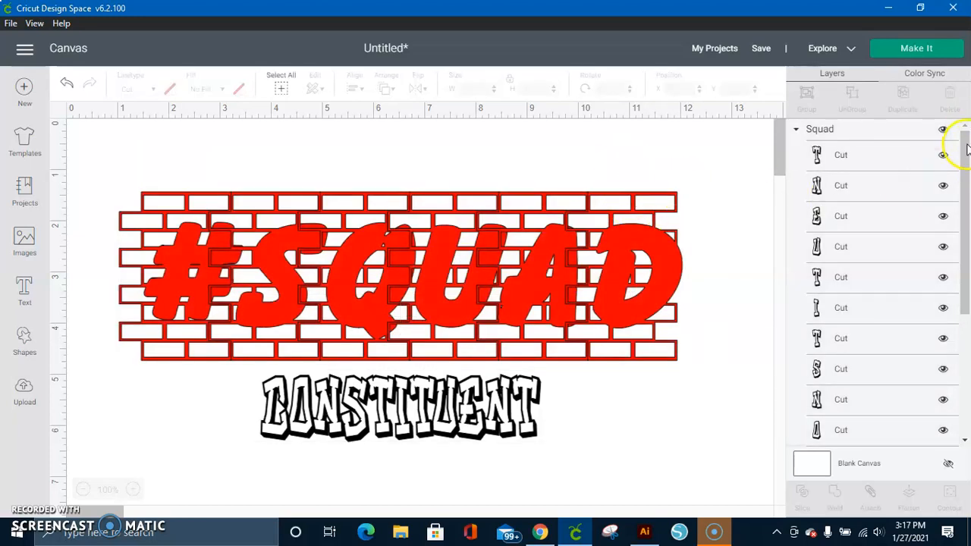
Step: Weld the six red brick letter layers of #SQUAD into one shape
drag(963, 173, 964, 324)
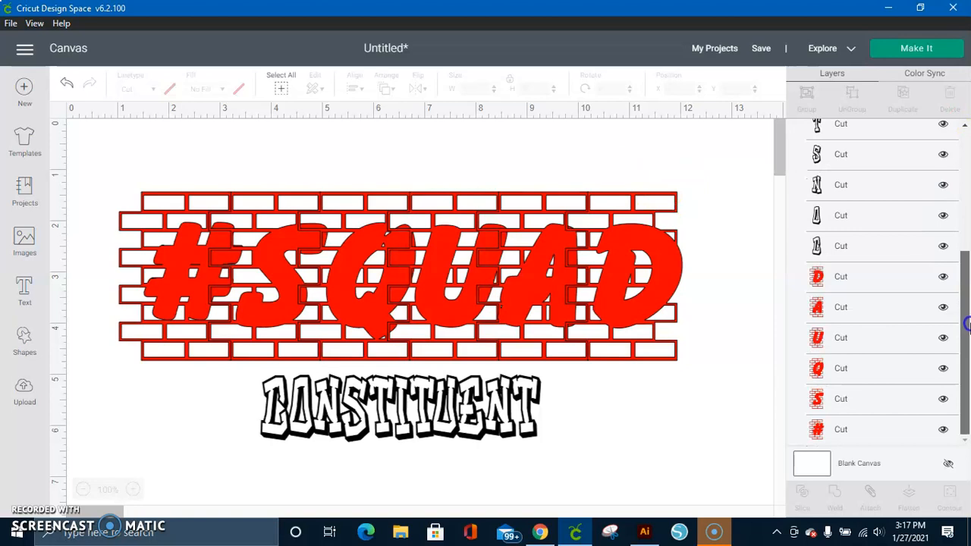
click(884, 285)
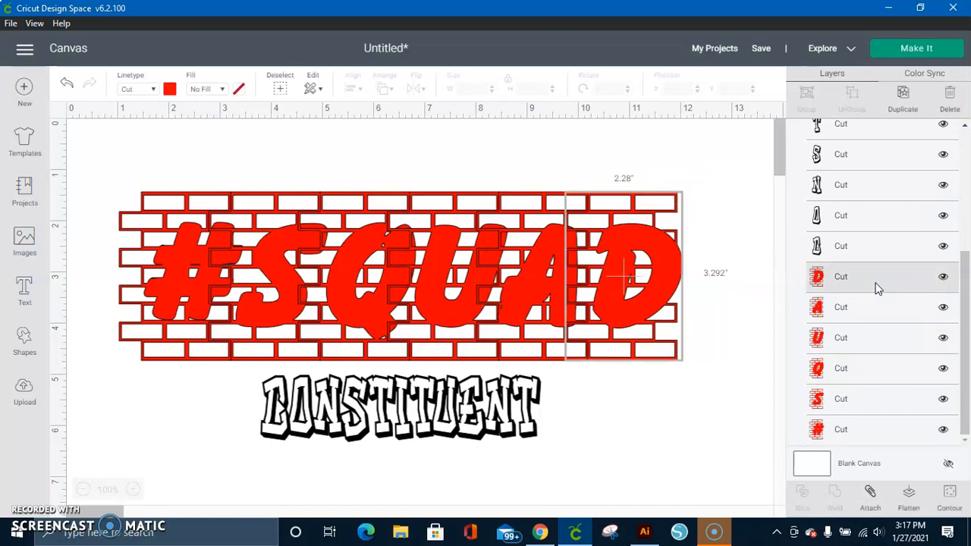
shift+click(875, 306)
shift+click(870, 343)
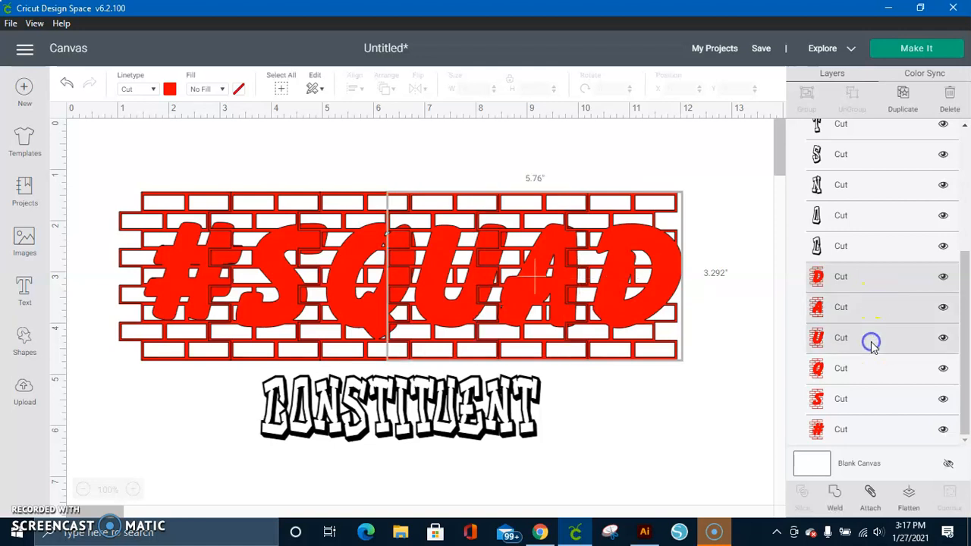
shift+click(874, 368)
shift+click(875, 402)
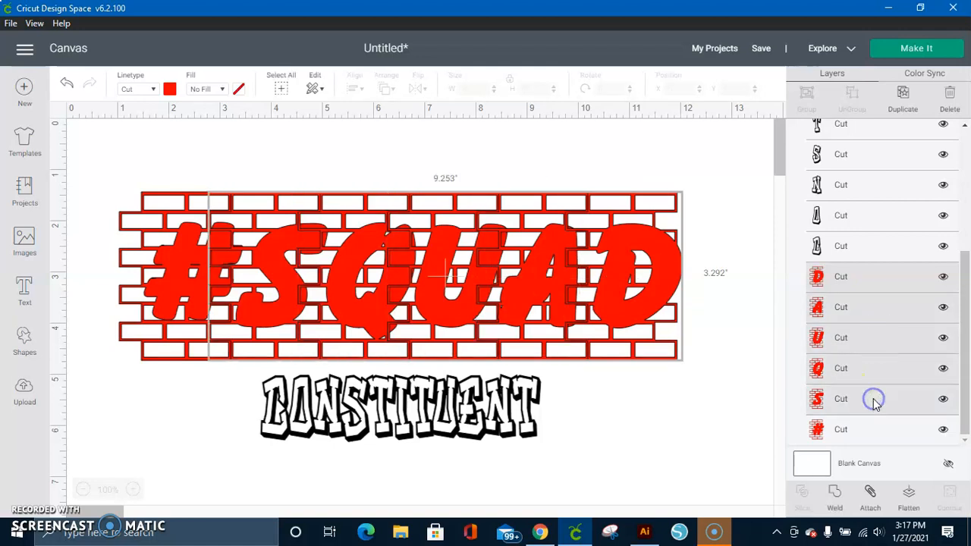
shift+click(870, 426)
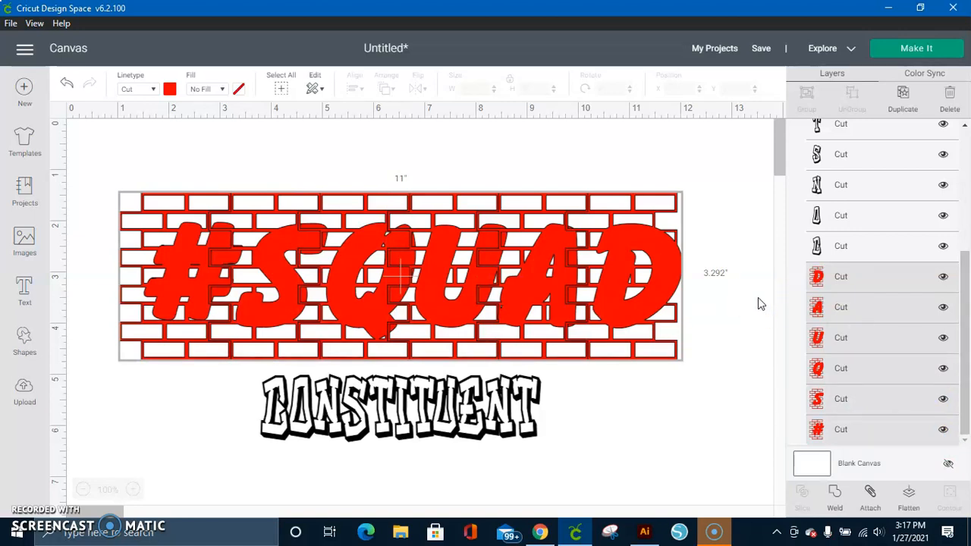
click(837, 493)
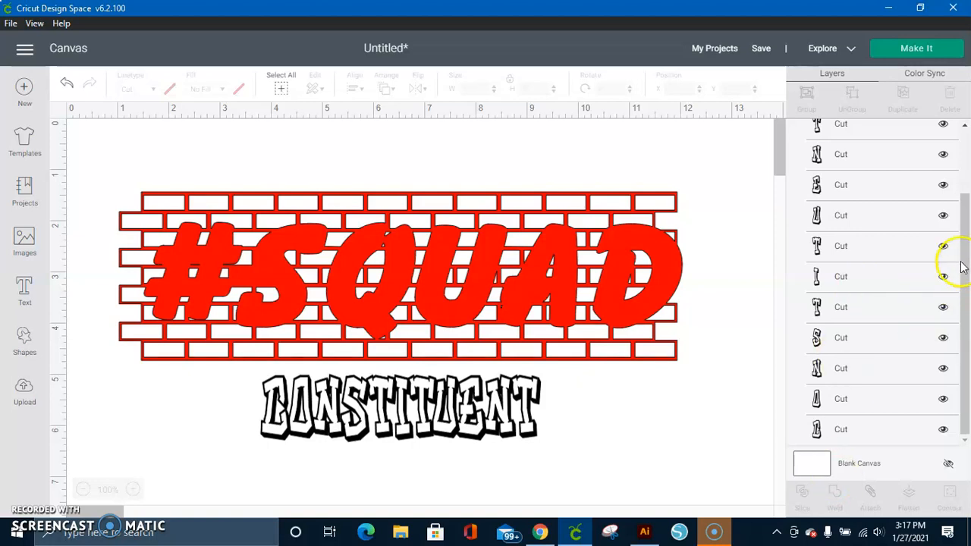
Step: Attach the grouped CONSTITUENT letters together
drag(963, 210, 966, 161)
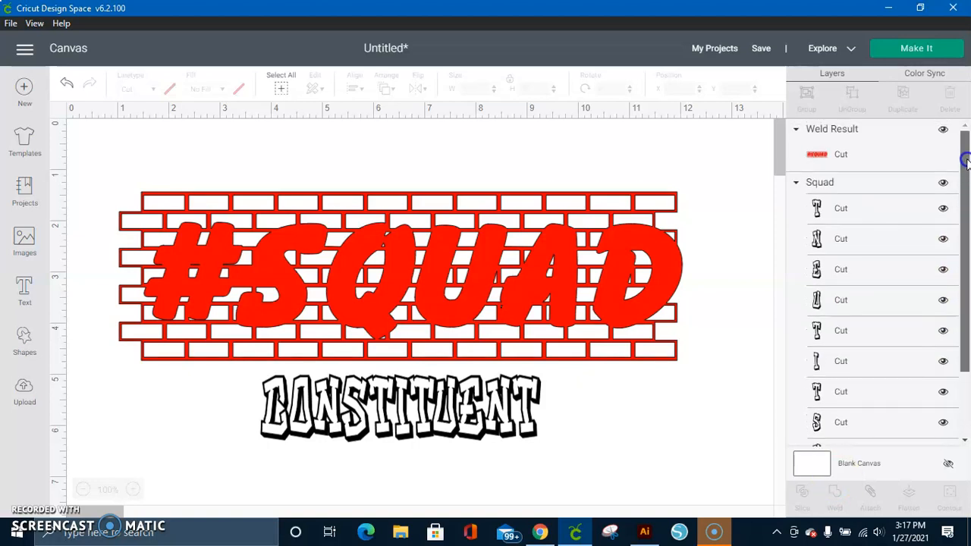
click(876, 183)
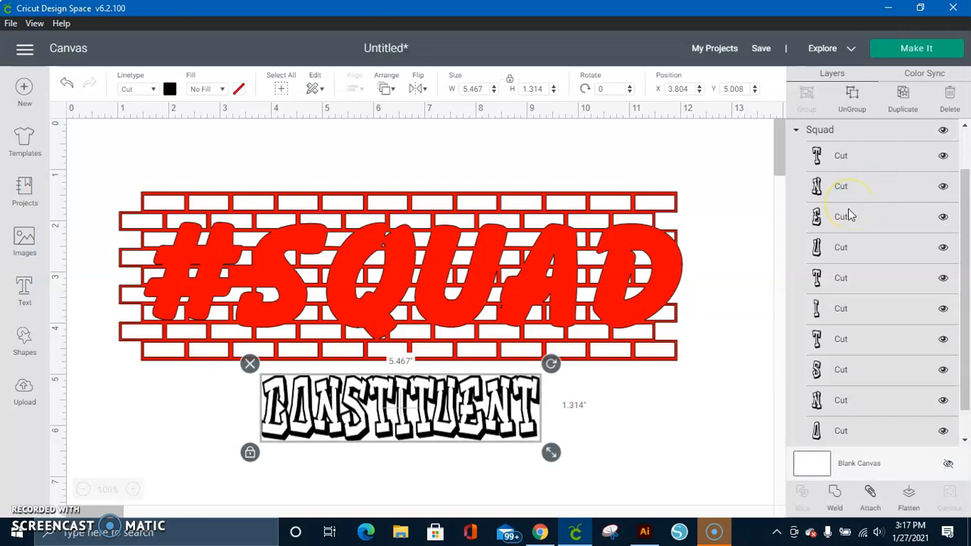
click(869, 494)
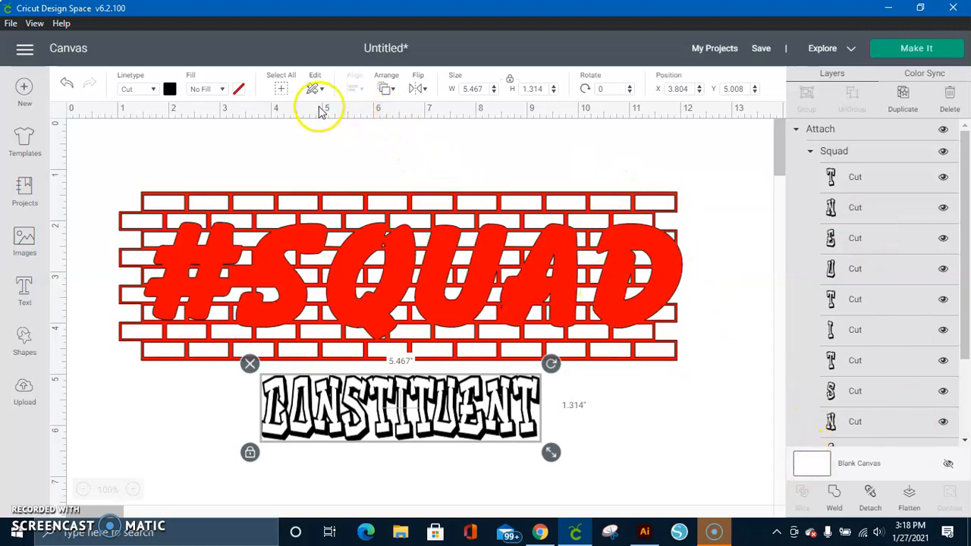
Step: Set the canvas background color to black from the material colors
click(277, 118)
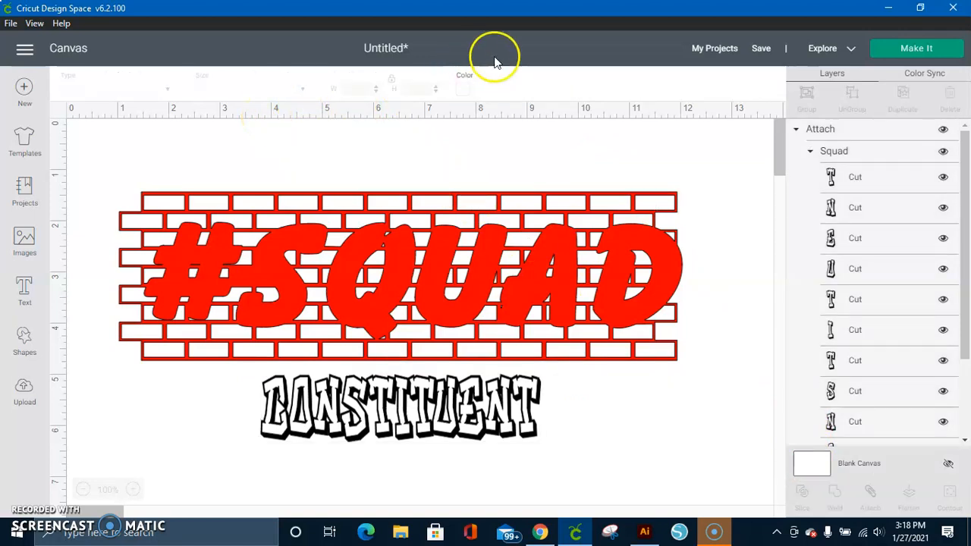
click(461, 91)
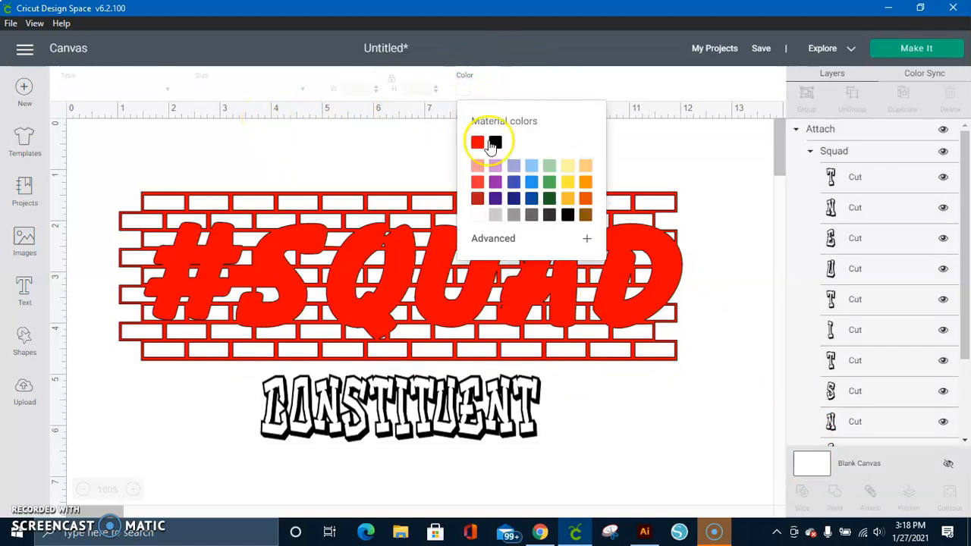
click(501, 145)
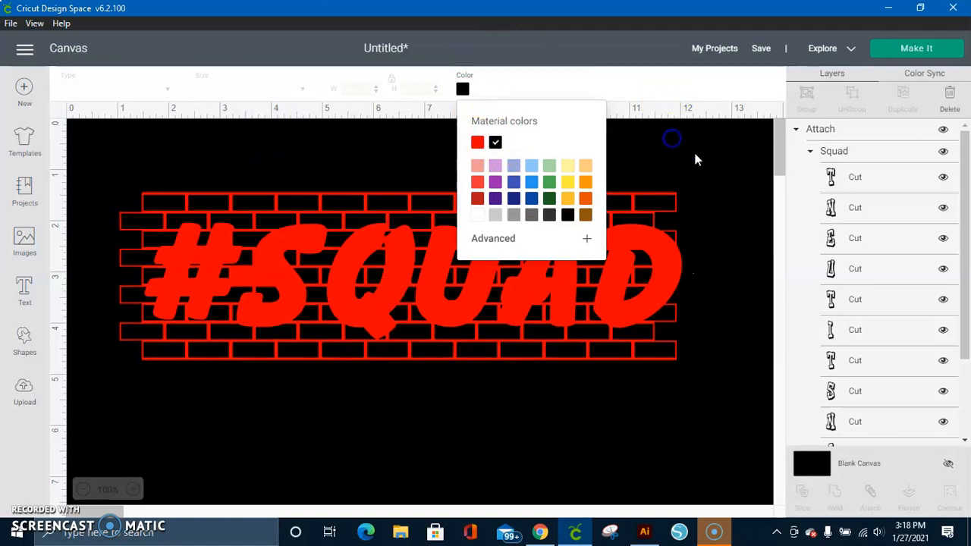
Step: Recolor the attached CONSTITUENT lettering white and leave it deselected
click(867, 155)
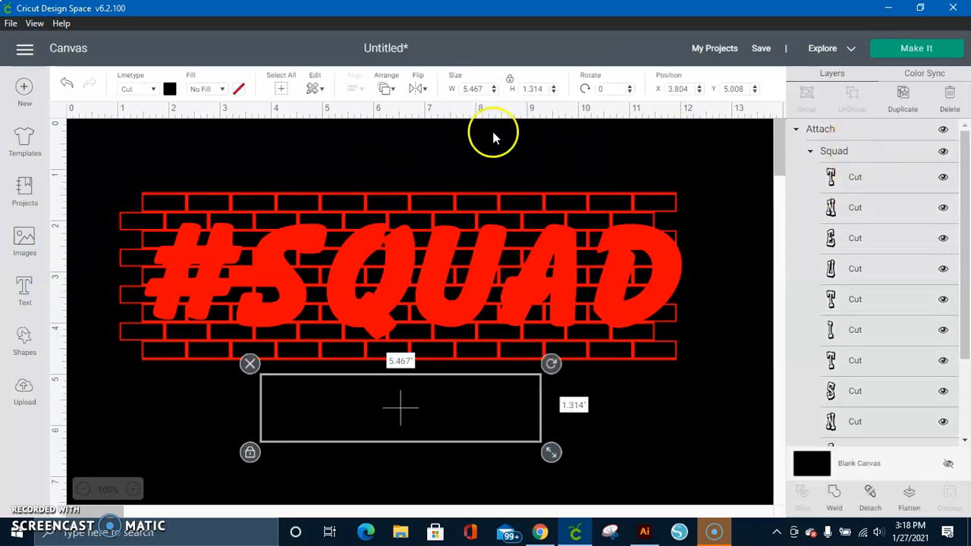
click(171, 91)
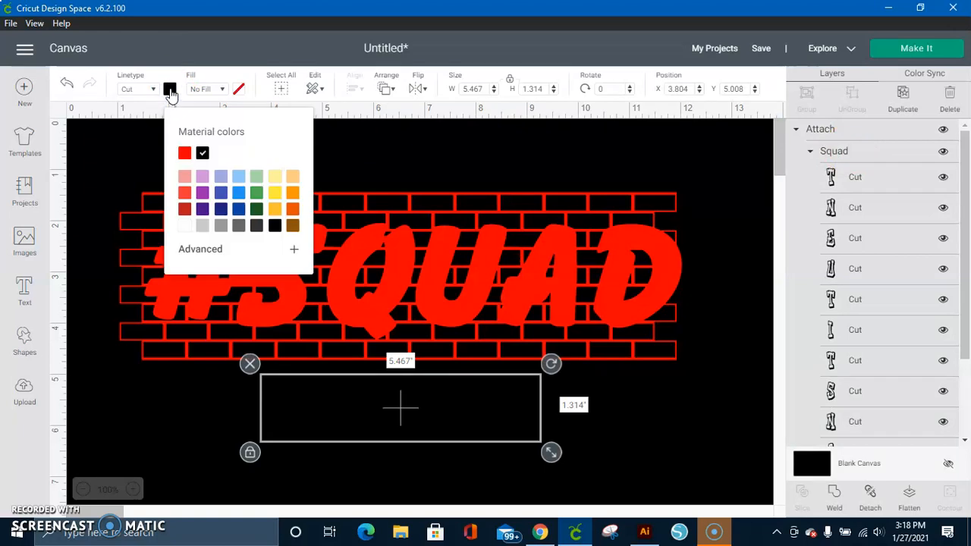
click(186, 229)
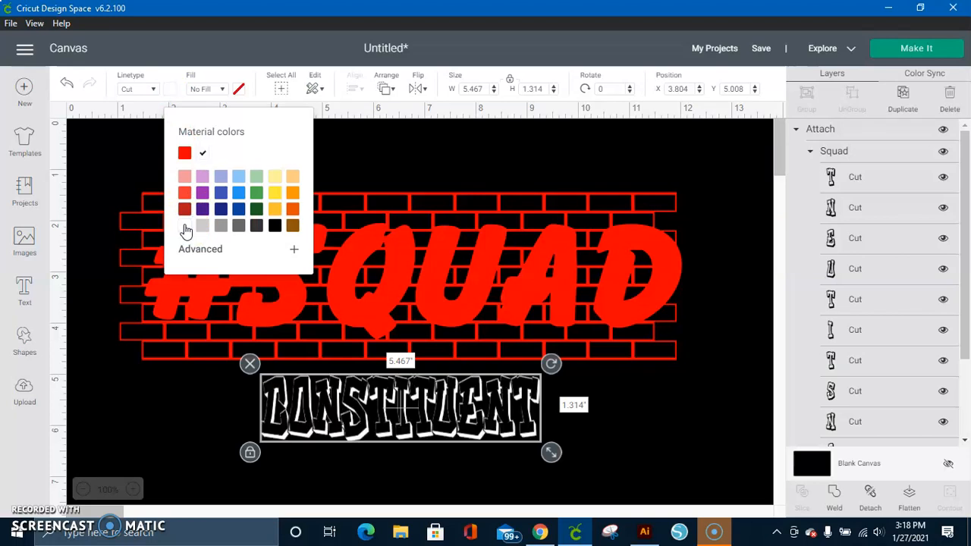
click(606, 392)
click(689, 443)
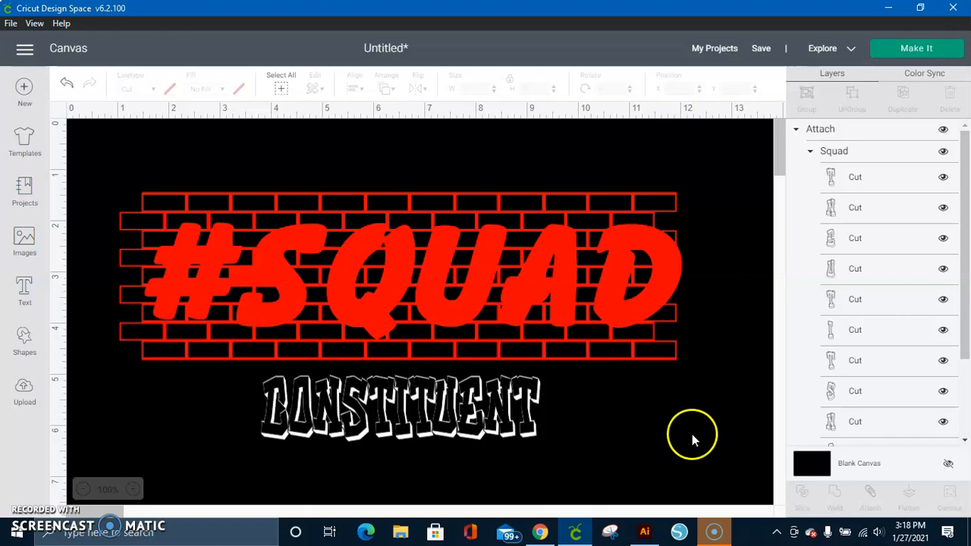
Step: Open the Hide Contour settings for the welded #SQUAD image and try toggling a single bottom-row brick contour
click(178, 231)
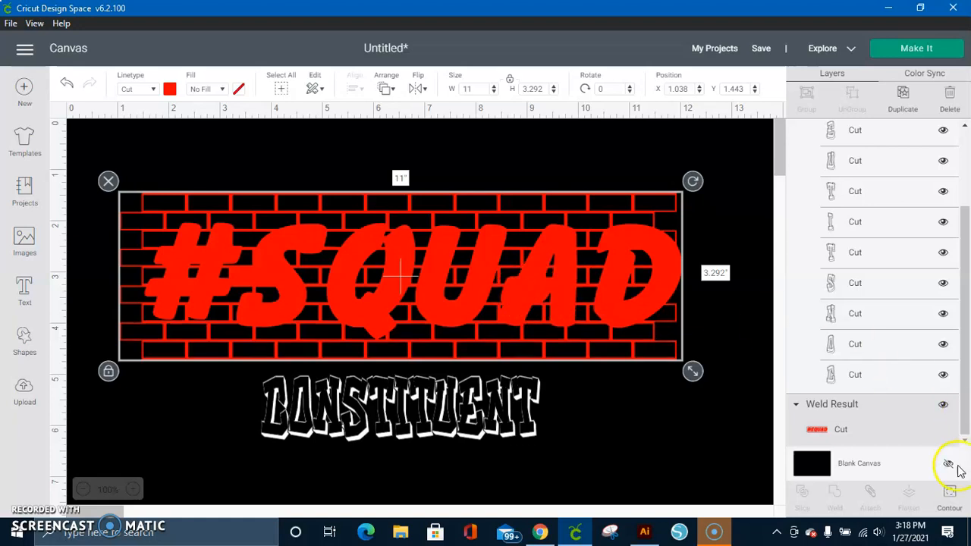
click(950, 497)
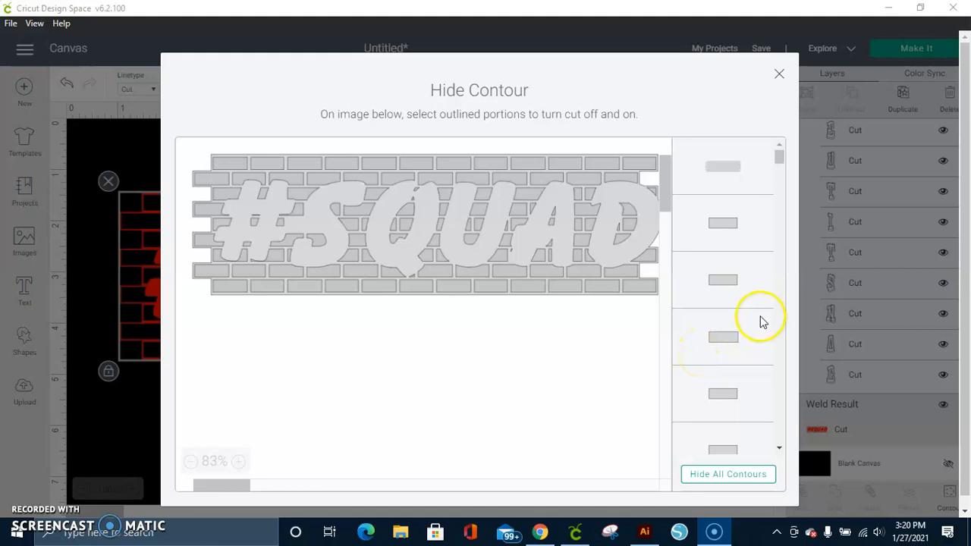
click(723, 346)
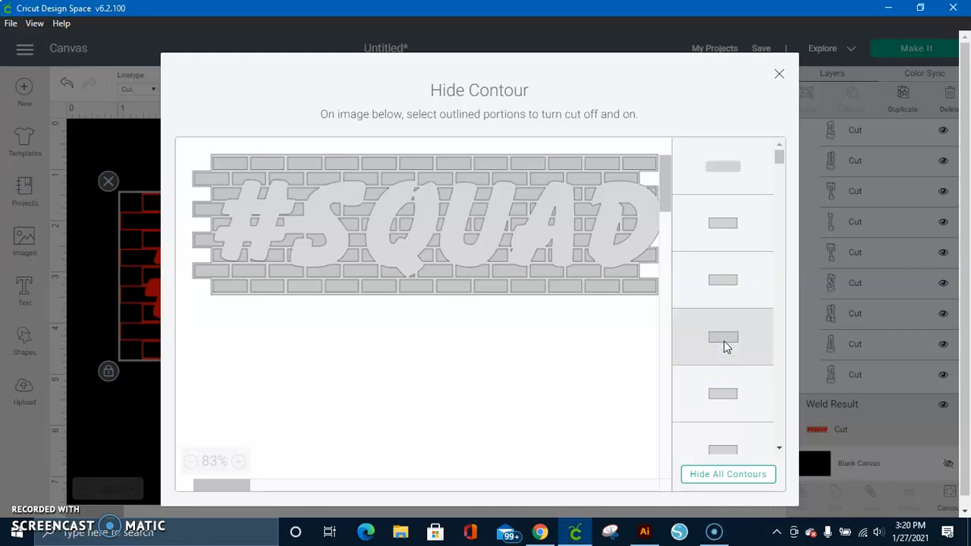
click(723, 345)
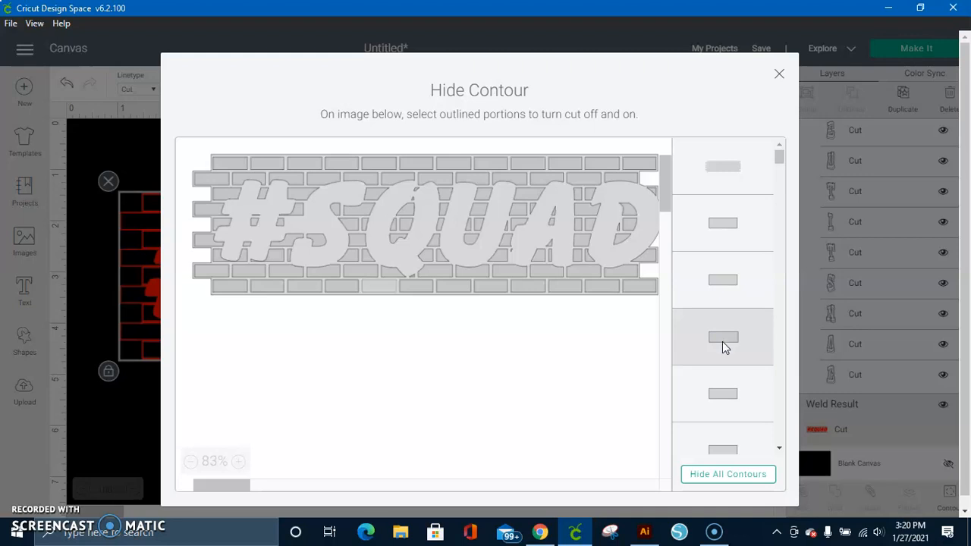
click(709, 349)
click(719, 333)
Step: Hide the outer contour of the welded #SQUAD image, close the contour settings and deselect the image
click(730, 159)
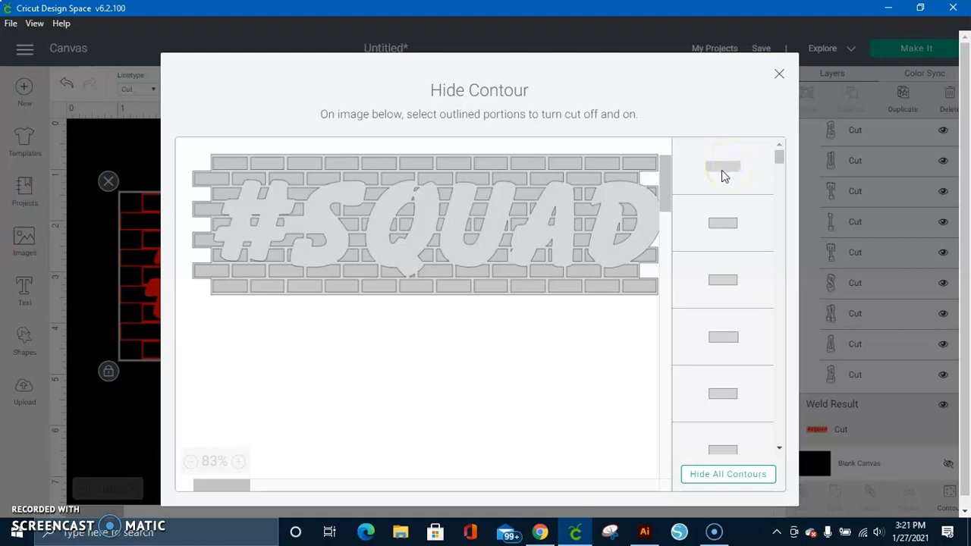
click(722, 174)
click(721, 171)
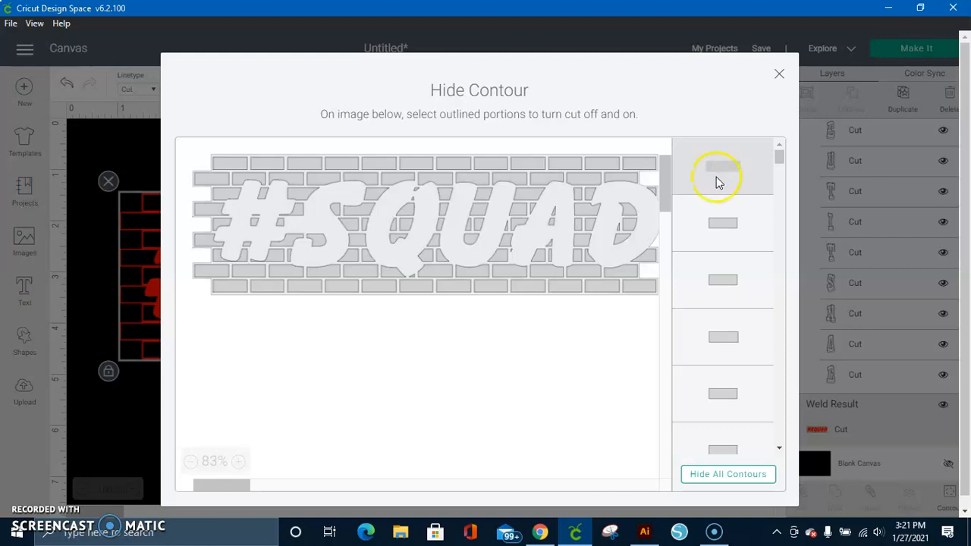
click(778, 74)
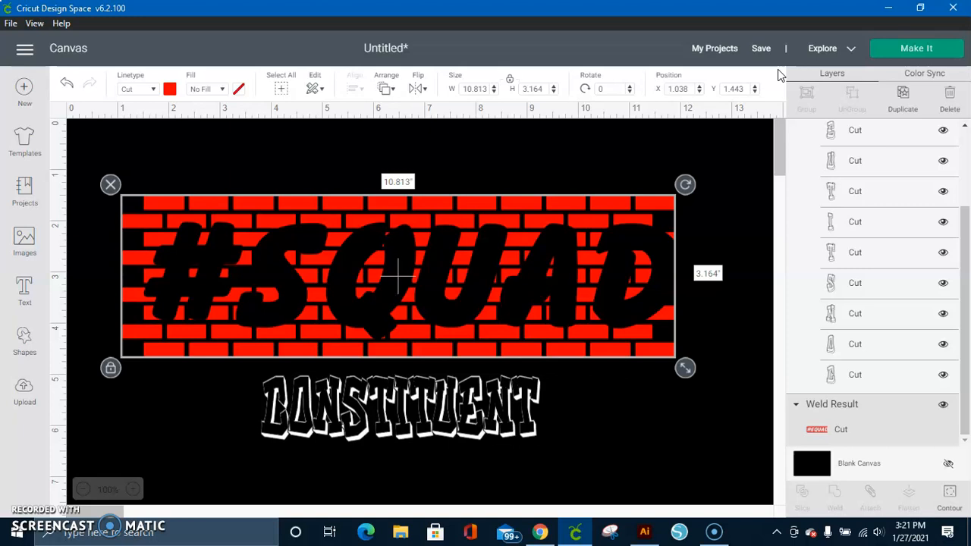
click(536, 164)
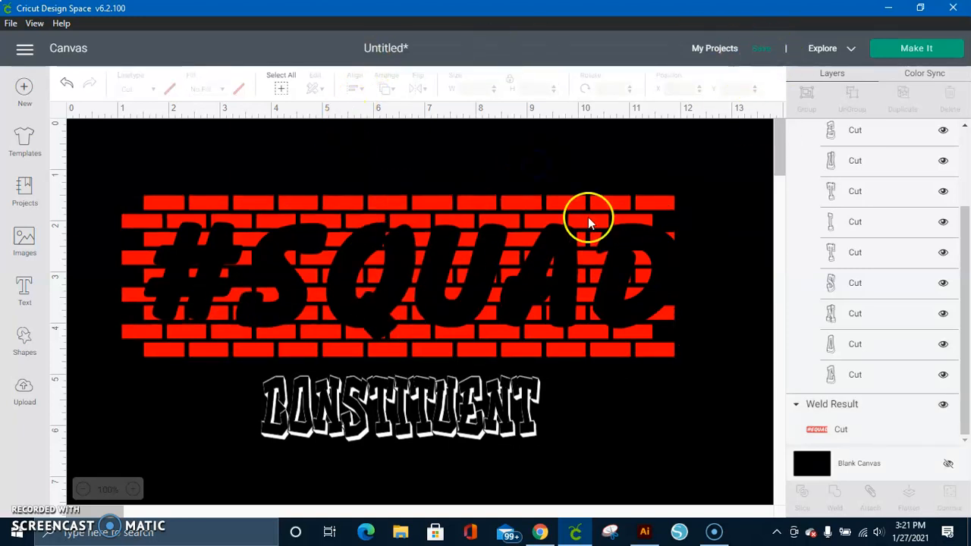
Step: Send the design to mat preparation, then shift CONSTITUENT slightly inward on the first mat and mirror it
click(895, 50)
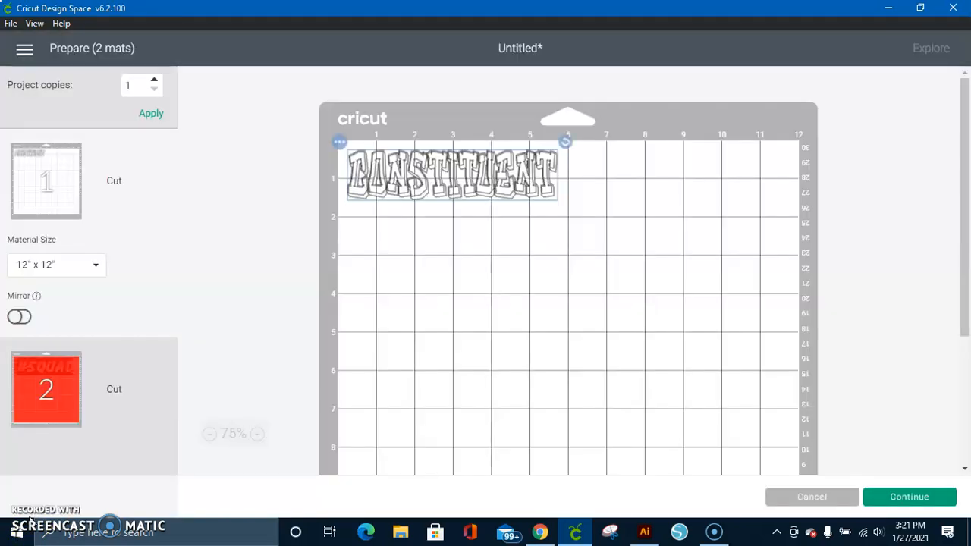
click(370, 170)
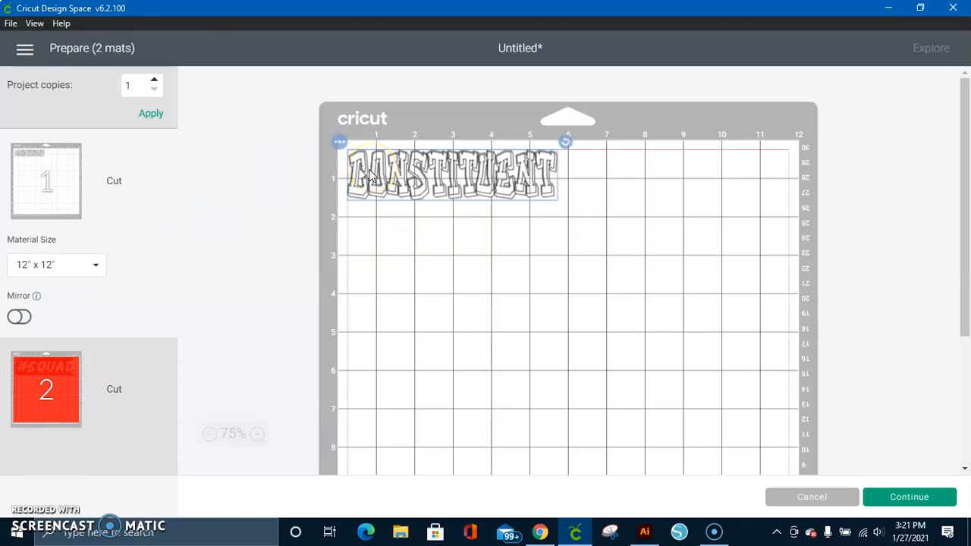
drag(371, 174, 401, 196)
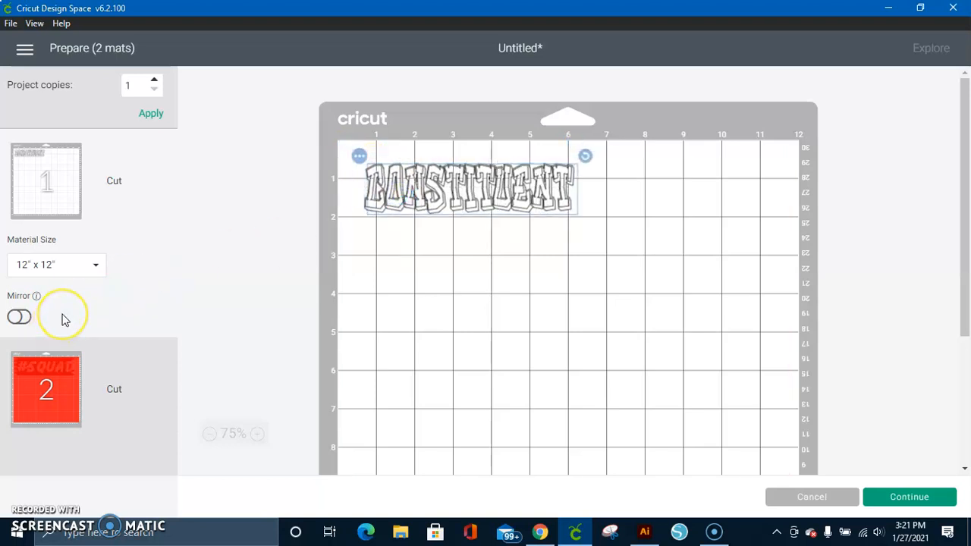
click(21, 318)
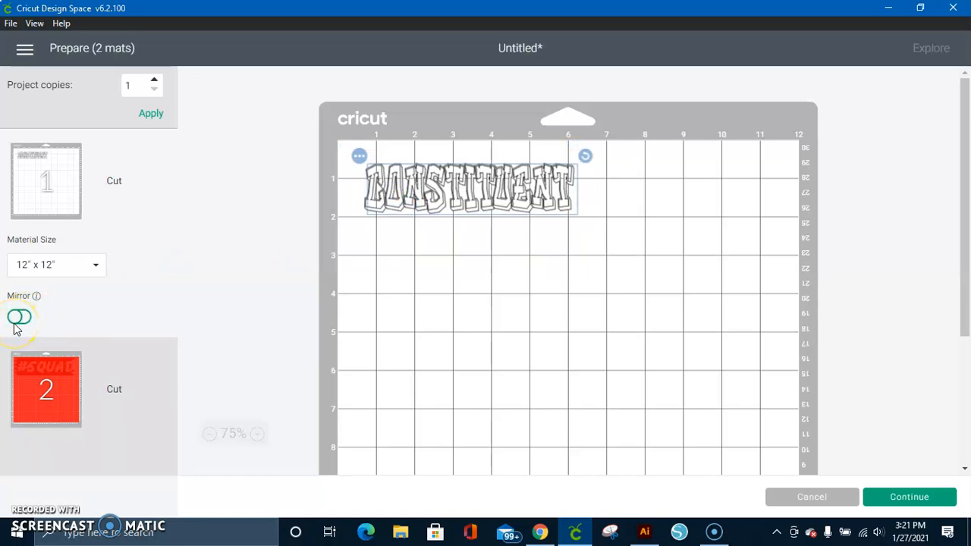
click(20, 318)
Step: On the second mat, move the #SQUAD brick design slightly inward from the corner and turn on mirroring
click(50, 375)
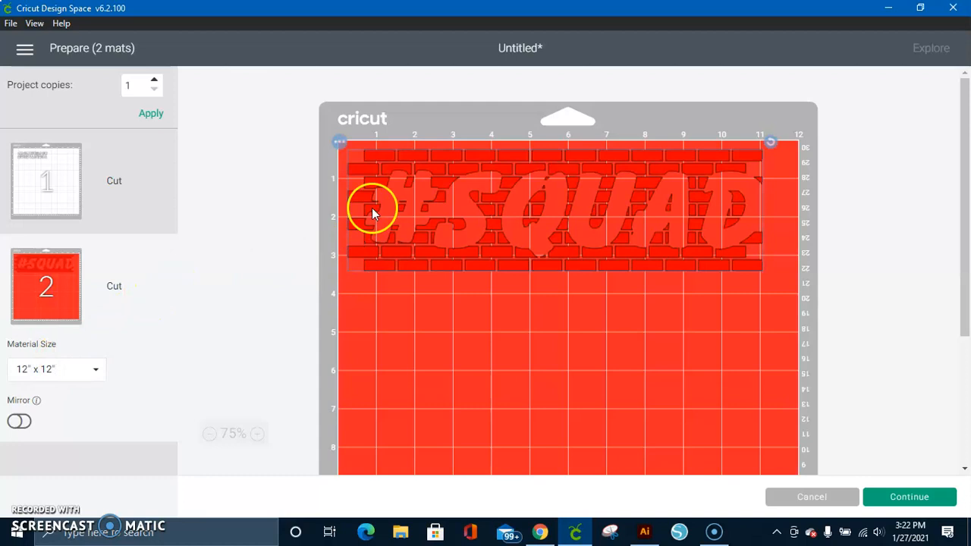
drag(362, 174, 372, 179)
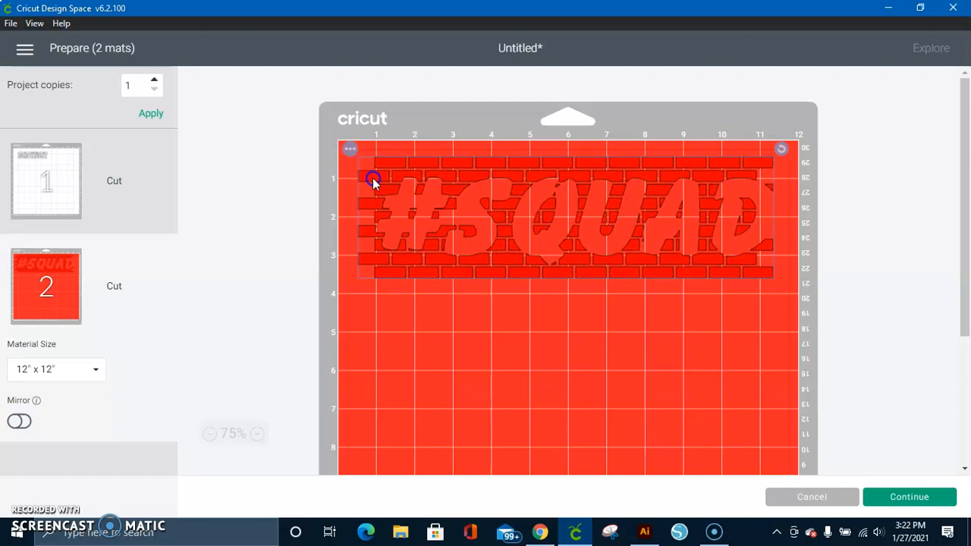
click(11, 407)
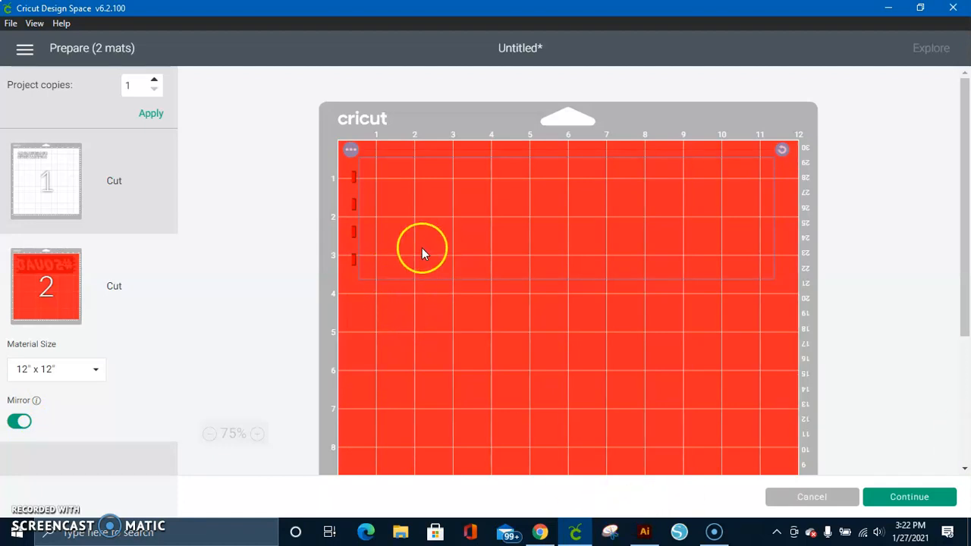
Step: Check the mirrored #SQUAD bricks on the second mat, switching to the first mat and back to reload the preview
click(354, 174)
click(358, 196)
click(56, 212)
click(53, 284)
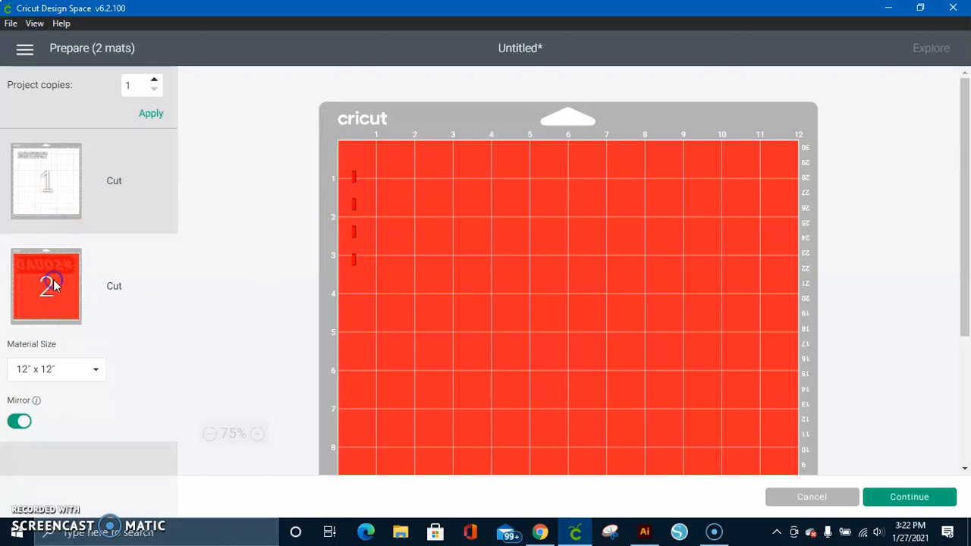